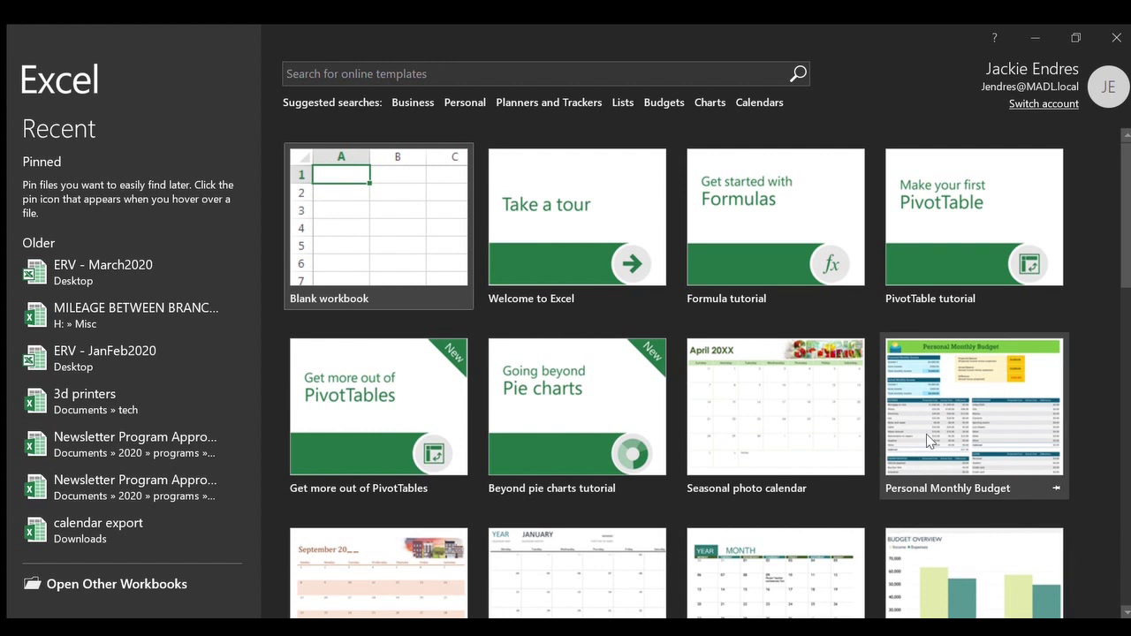
Step: Create a new blank workbook
scroll(926, 433, down, 2)
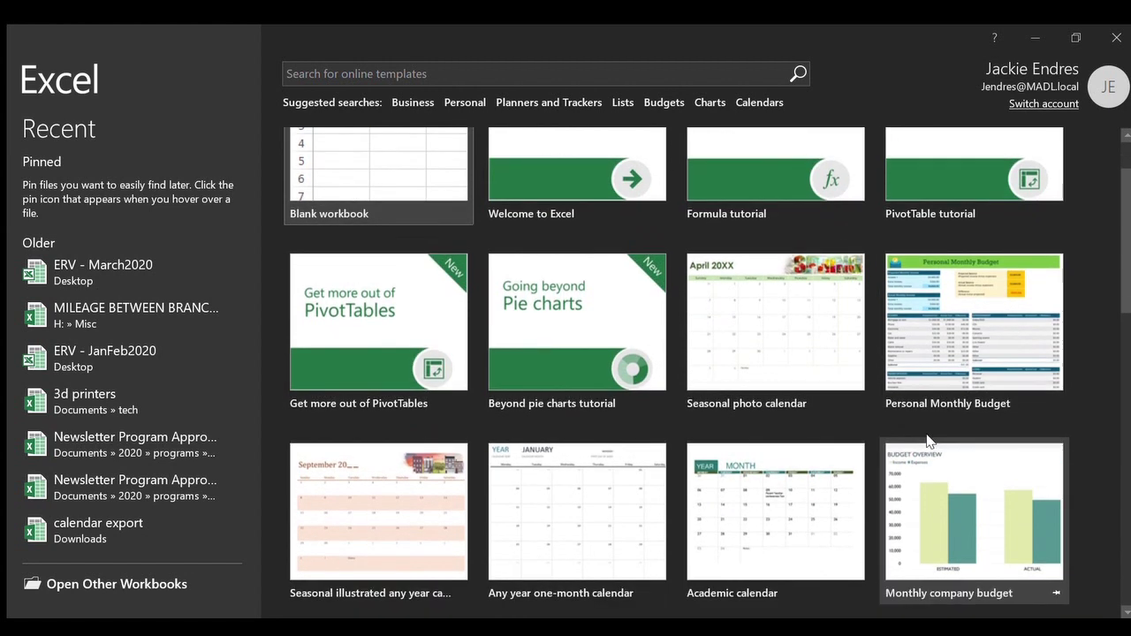
scroll(927, 439, up, 2)
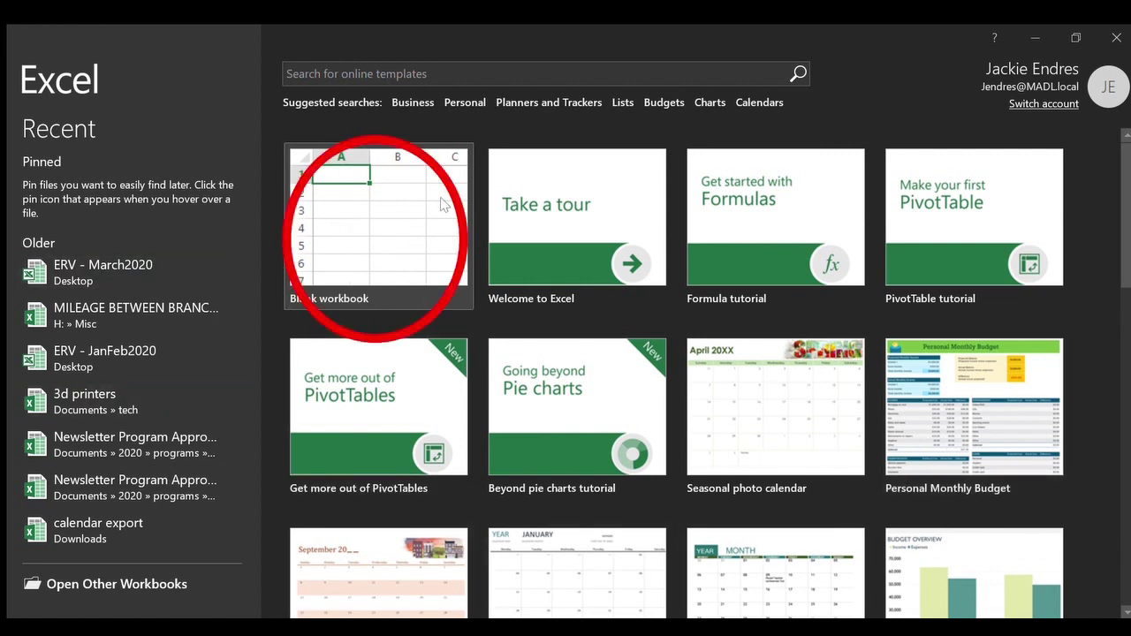
click(359, 234)
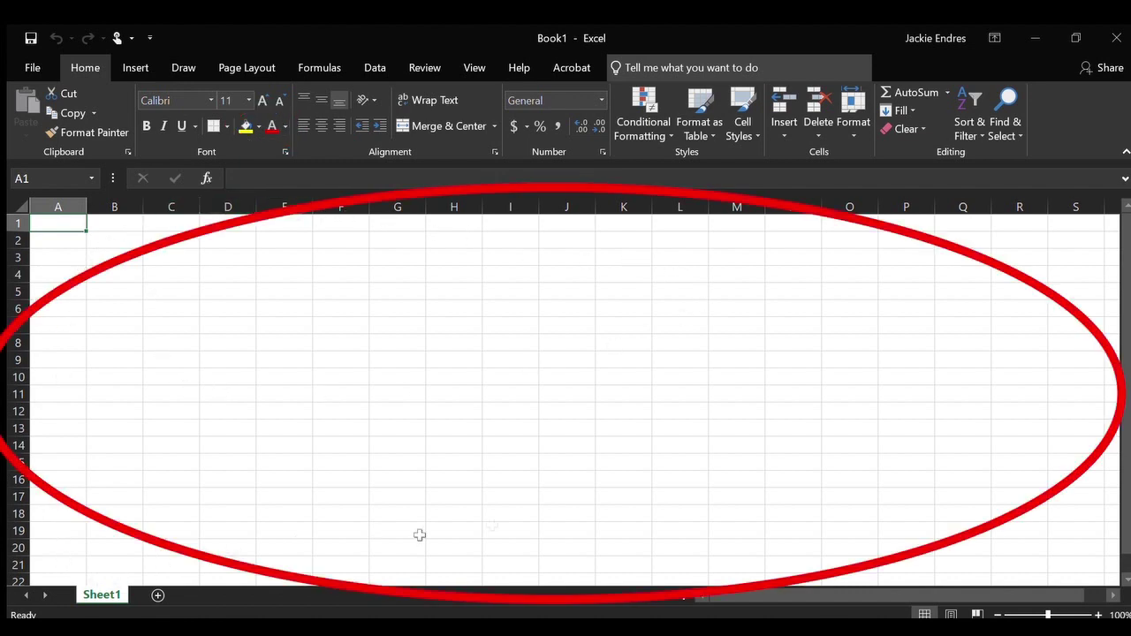
click(76, 213)
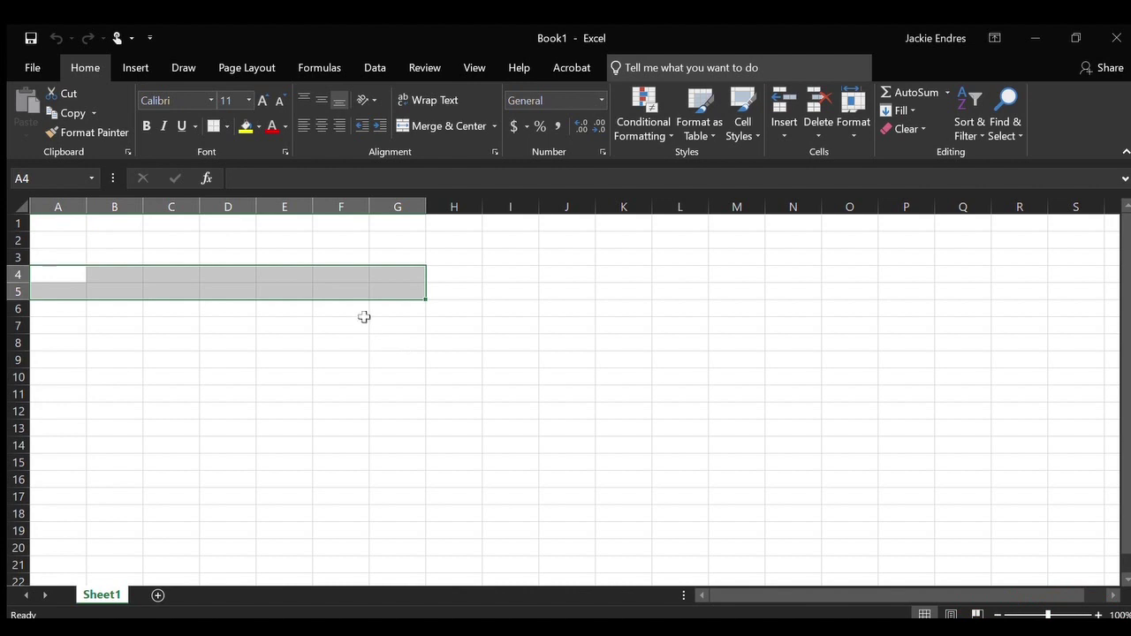
click(365, 316)
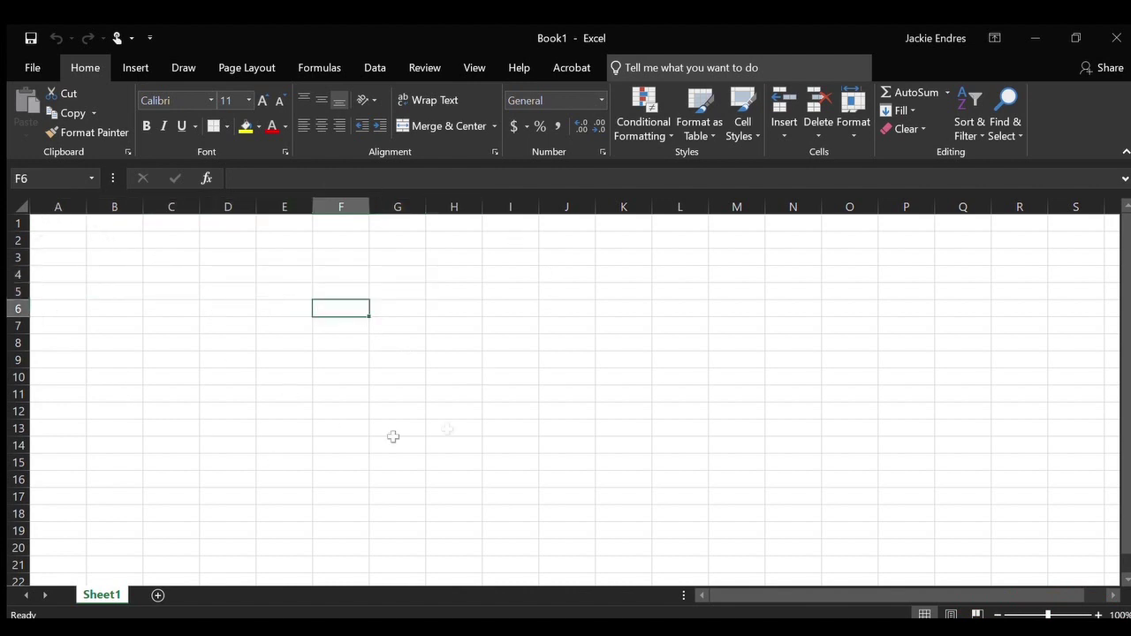
click(62, 226)
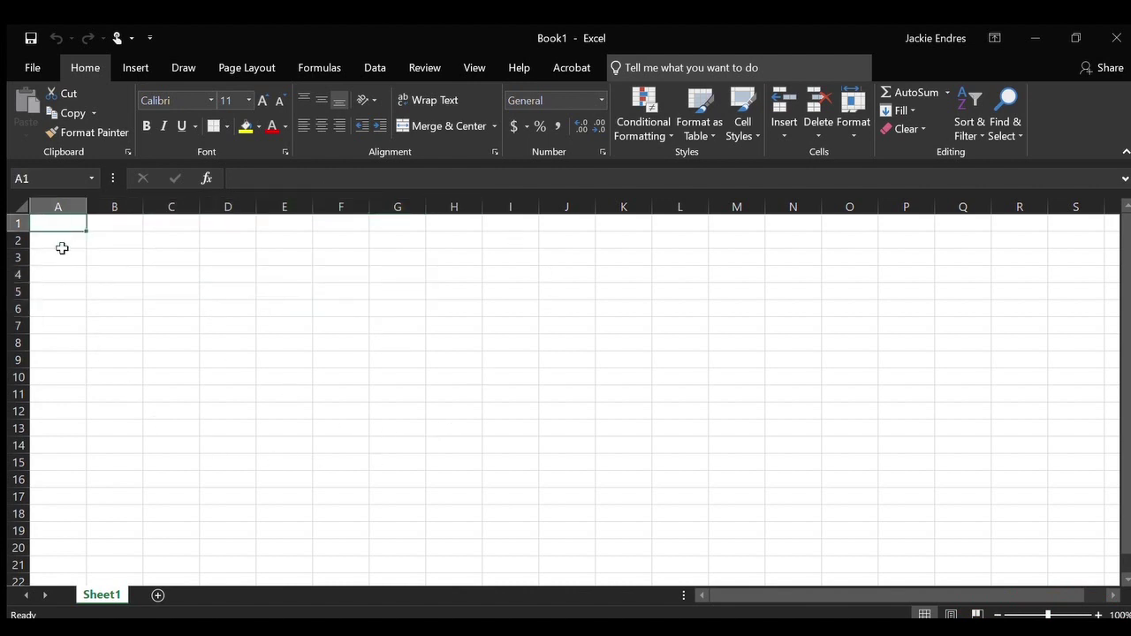
click(62, 252)
click(103, 243)
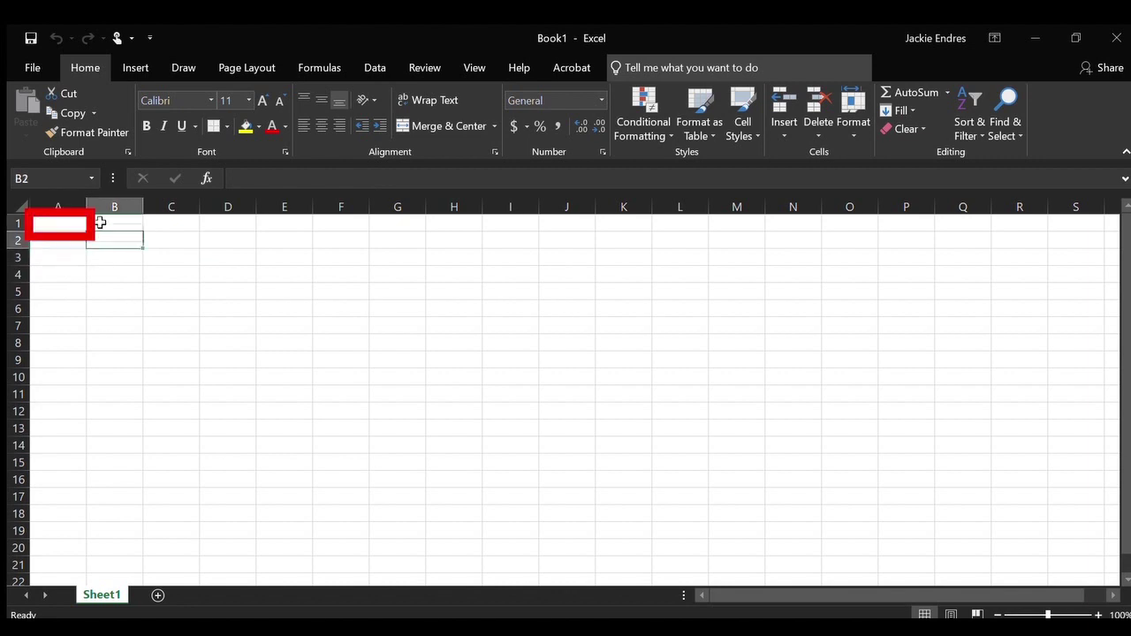
click(62, 221)
click(61, 240)
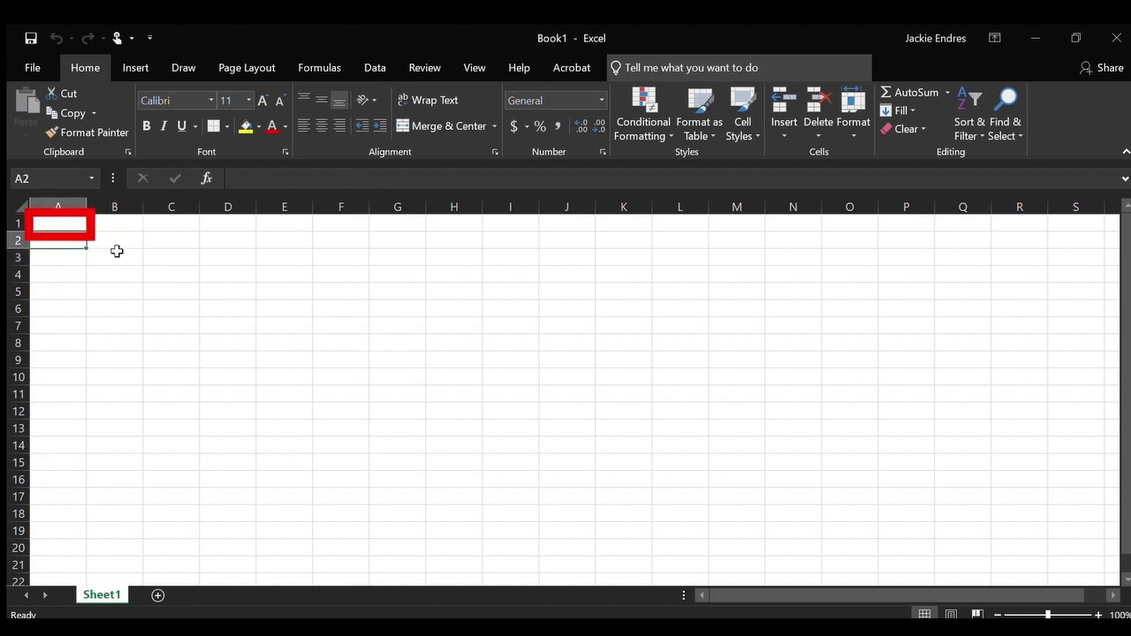
click(119, 253)
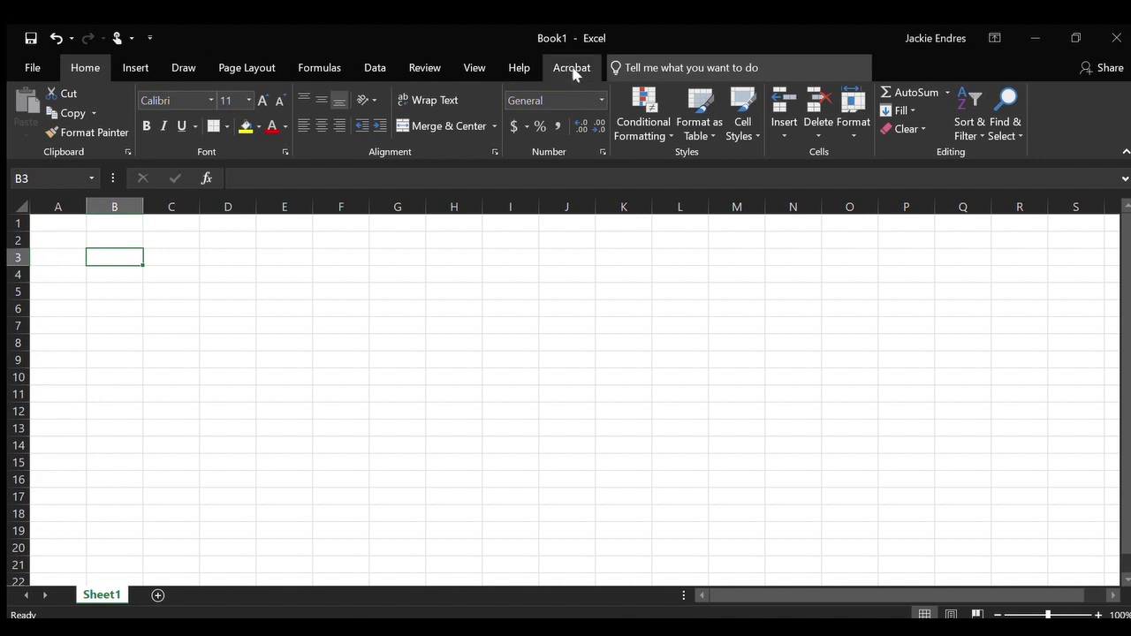
click(35, 65)
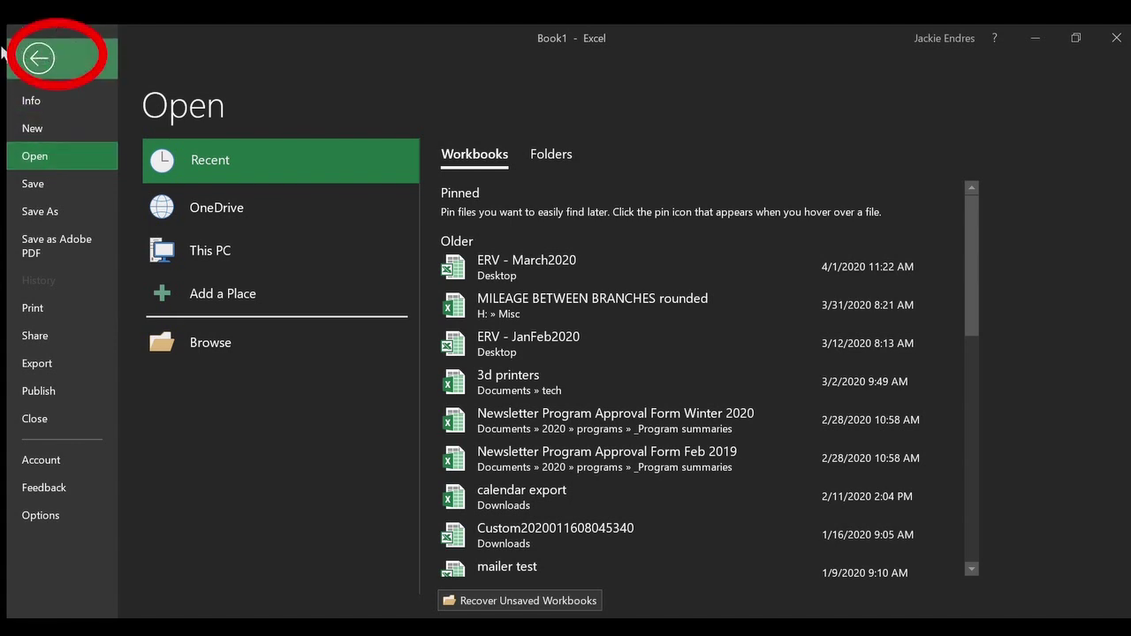
click(39, 57)
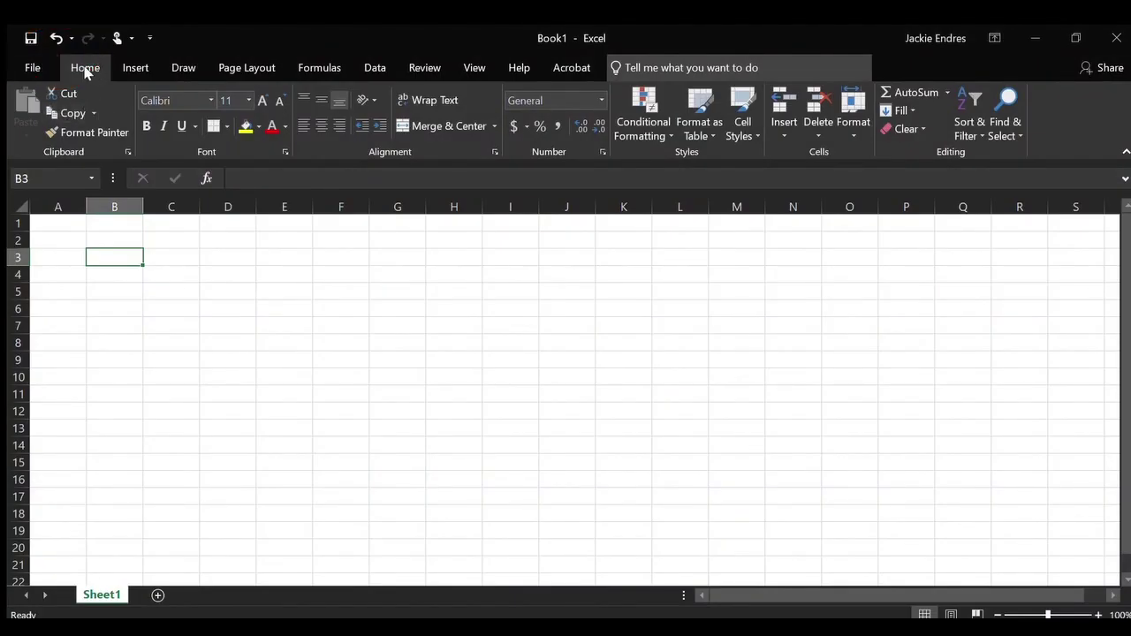
Step: Save the new workbook in Excel Workbook format under the file name test
click(26, 69)
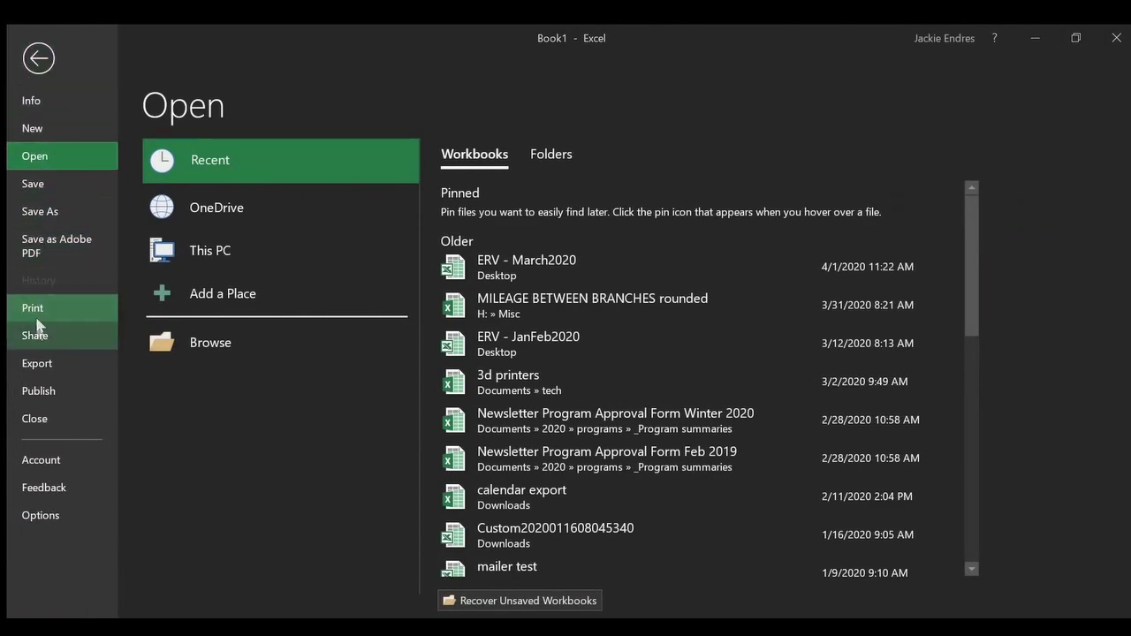
click(75, 210)
click(74, 210)
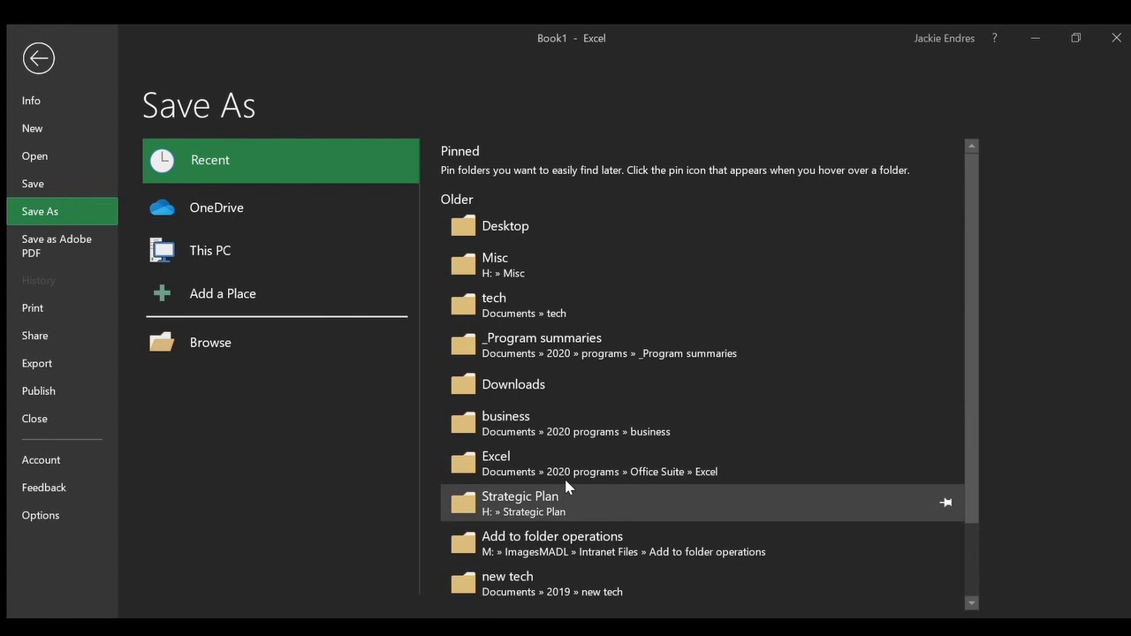
click(251, 339)
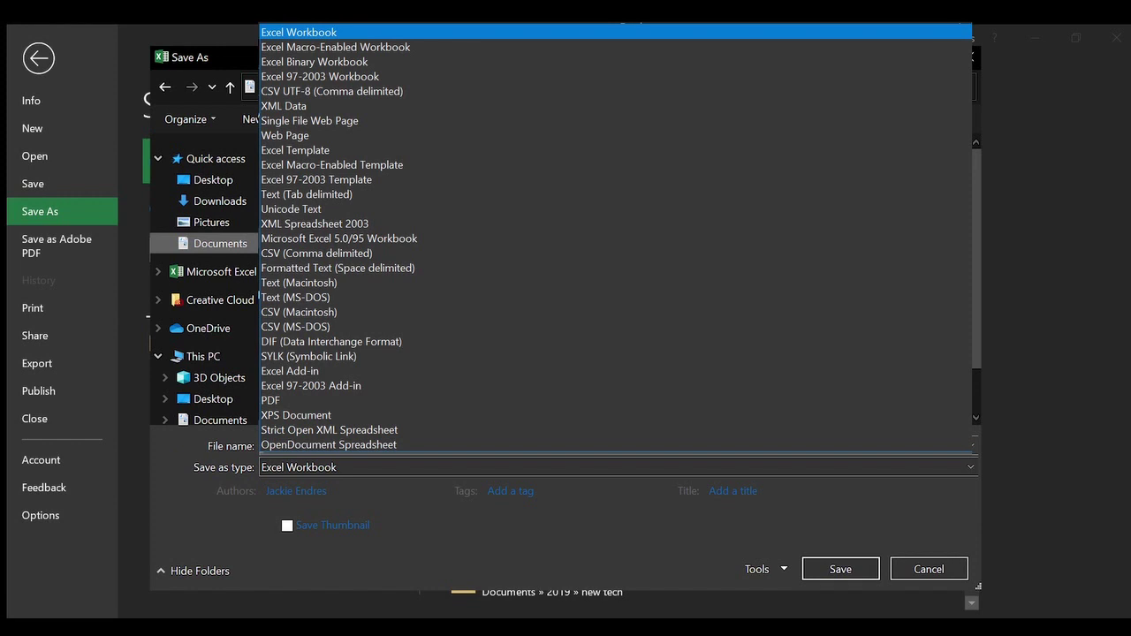
click(75, 448)
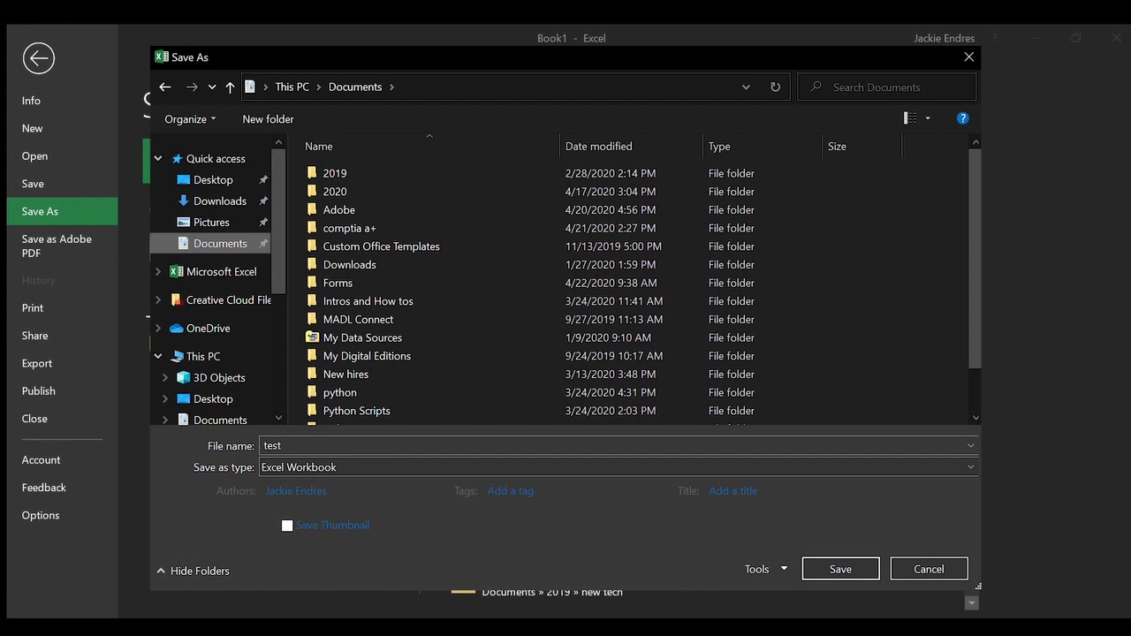
click(840, 569)
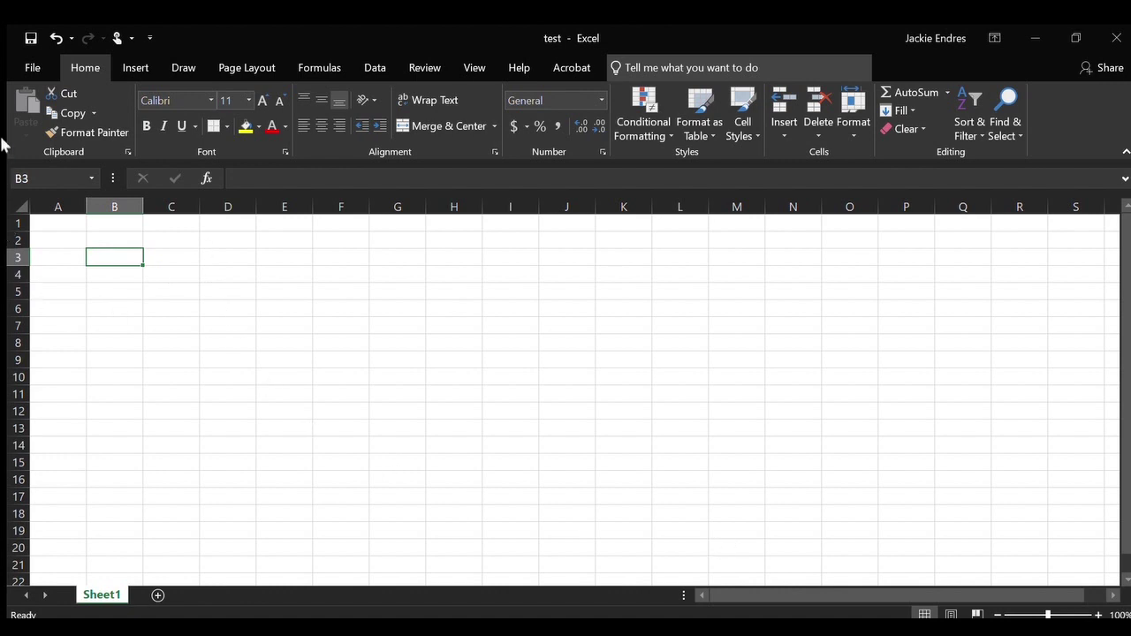
Step: View the workbook's print settings and return to the worksheet
click(31, 65)
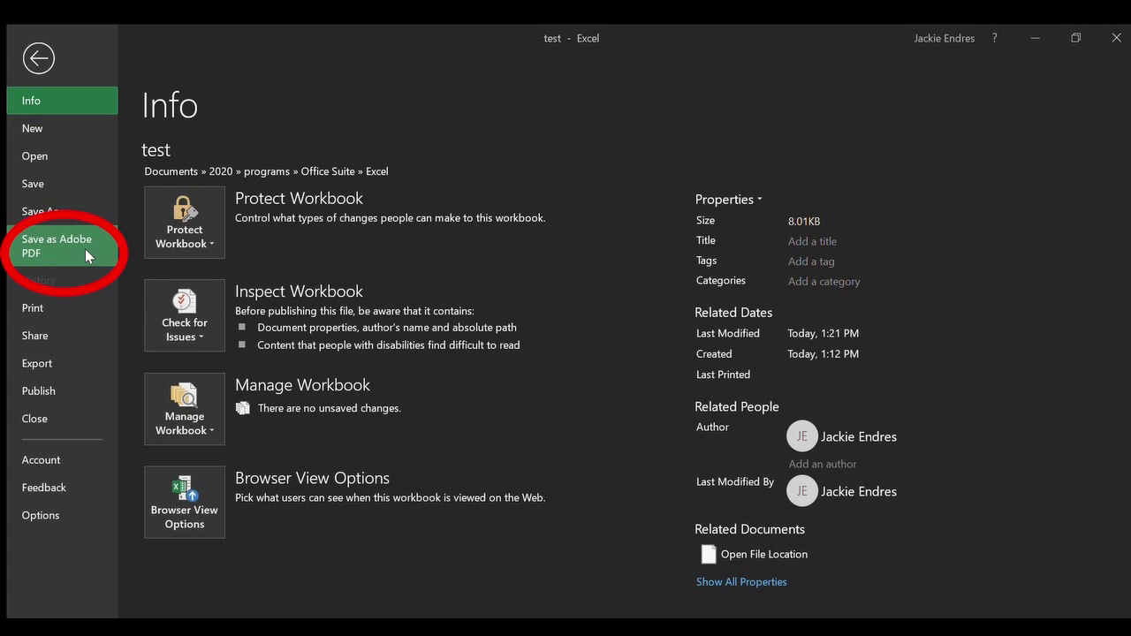
click(58, 305)
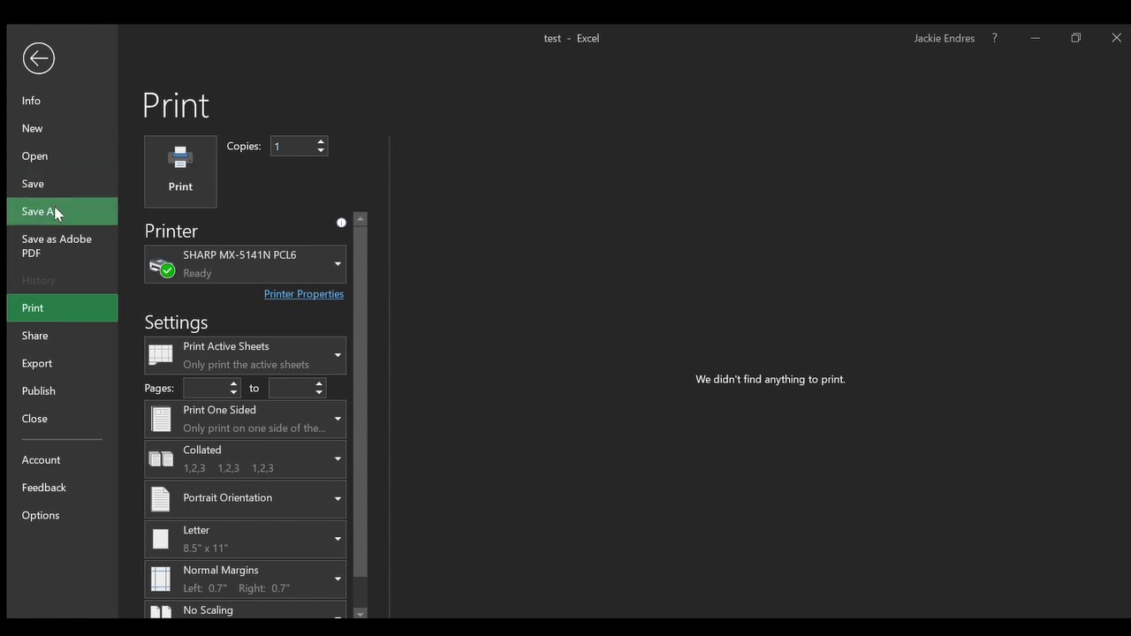
click(37, 59)
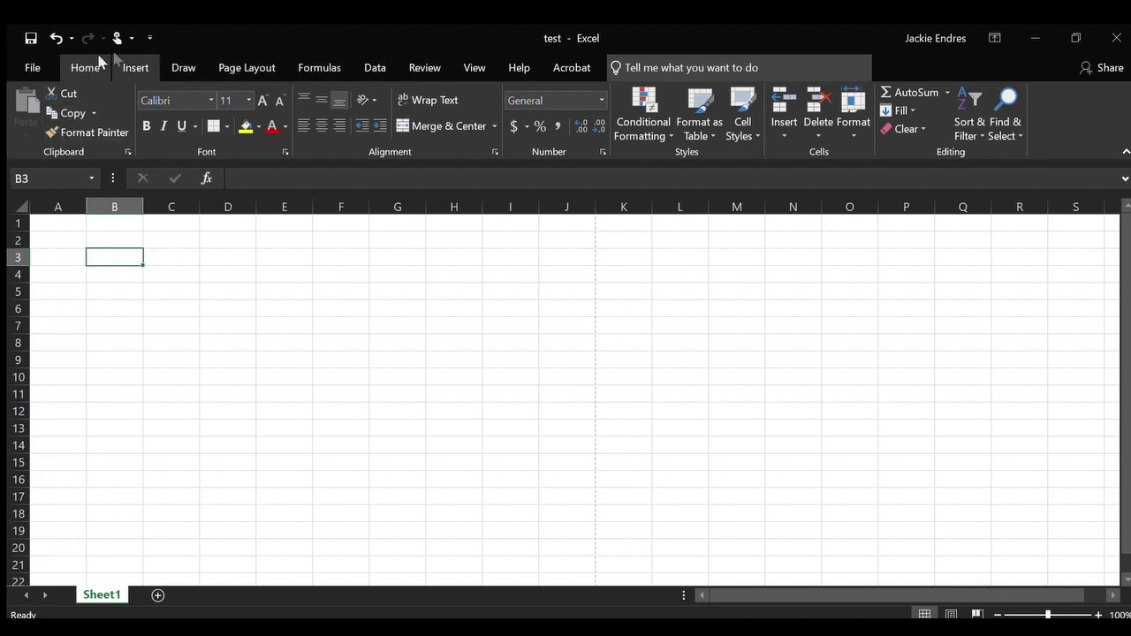
Step: Enter the headers Date, Payment Form, Descreiption, Category, Withdrawal, Deposit, Balance and Balance across row 1, starting in A1
click(60, 223)
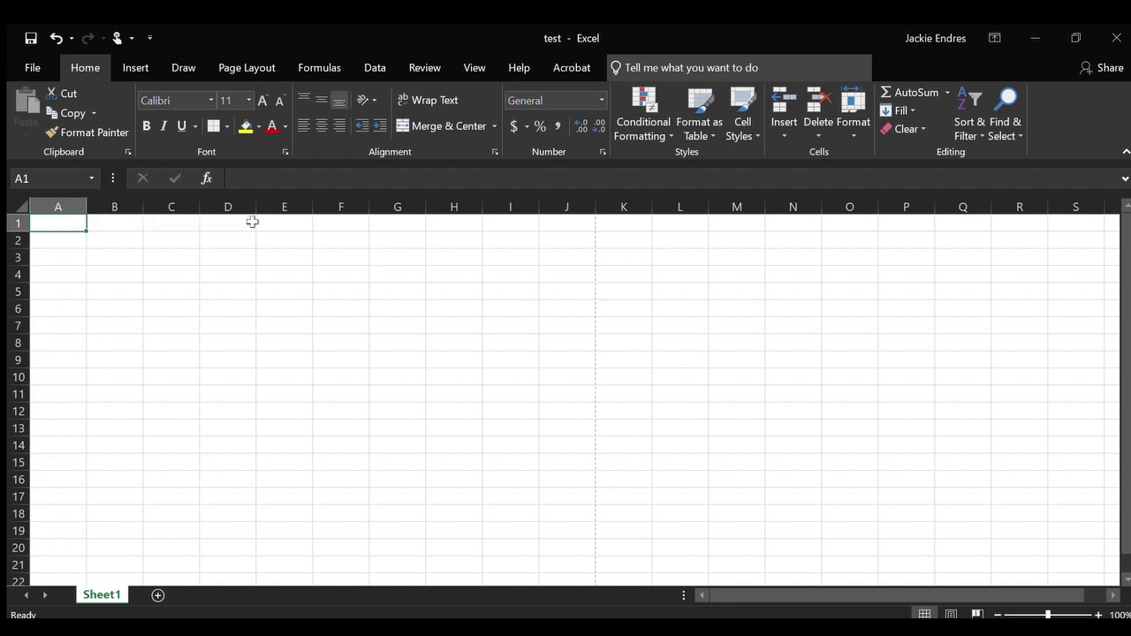
click(25, 228)
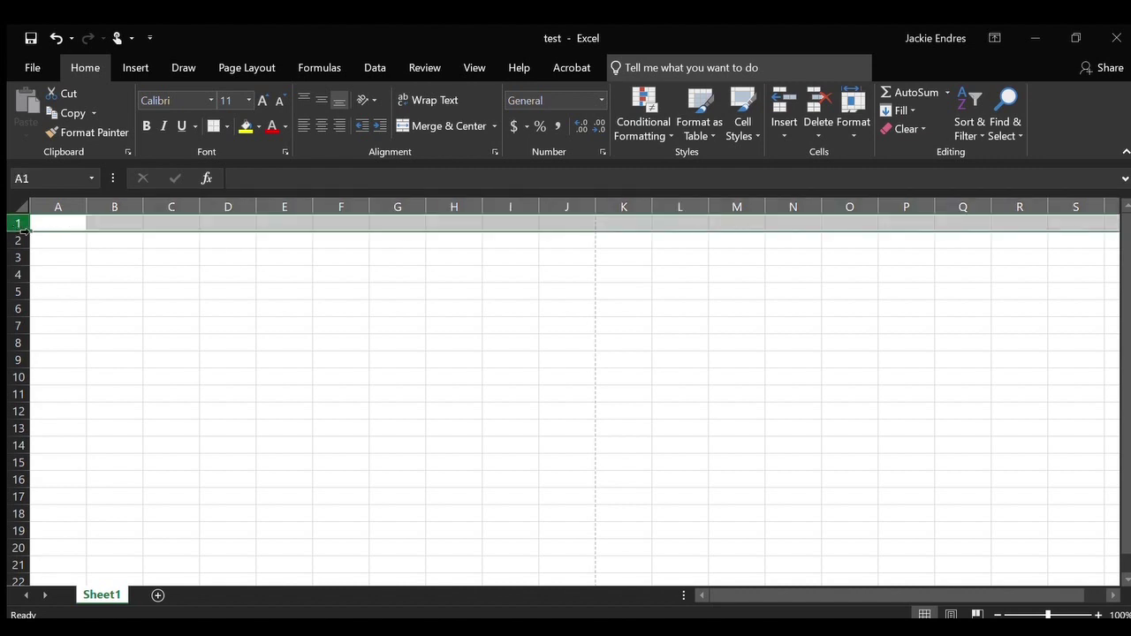
click(54, 219)
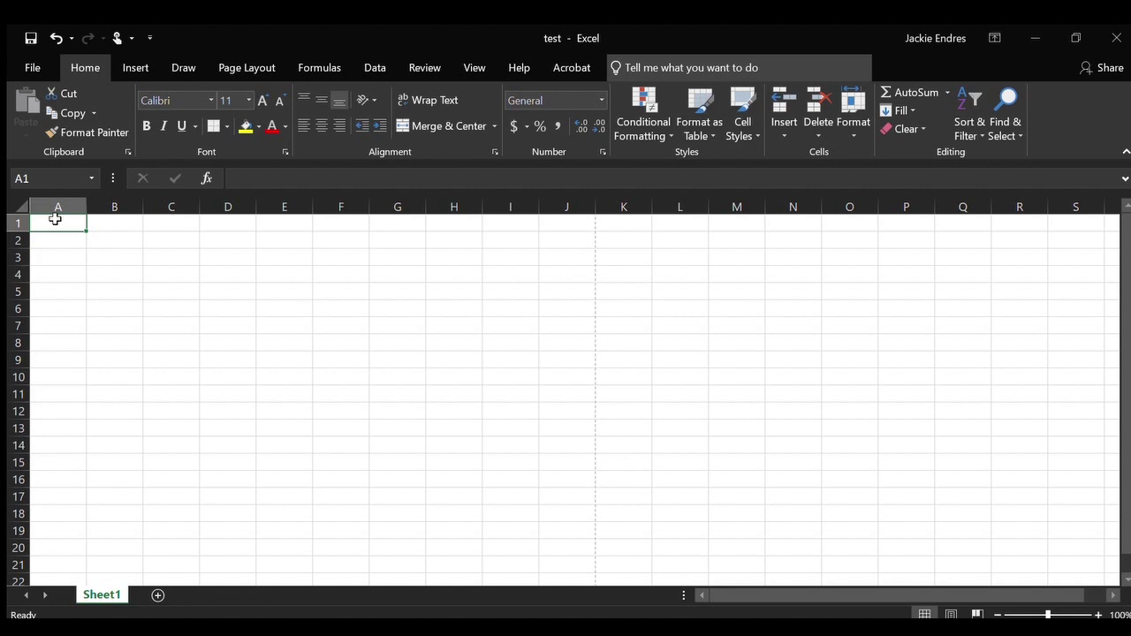
text(Date	Payment Form	Description	Category	Withdrawal	Deposit	Balance	Balance)
key(Tab)
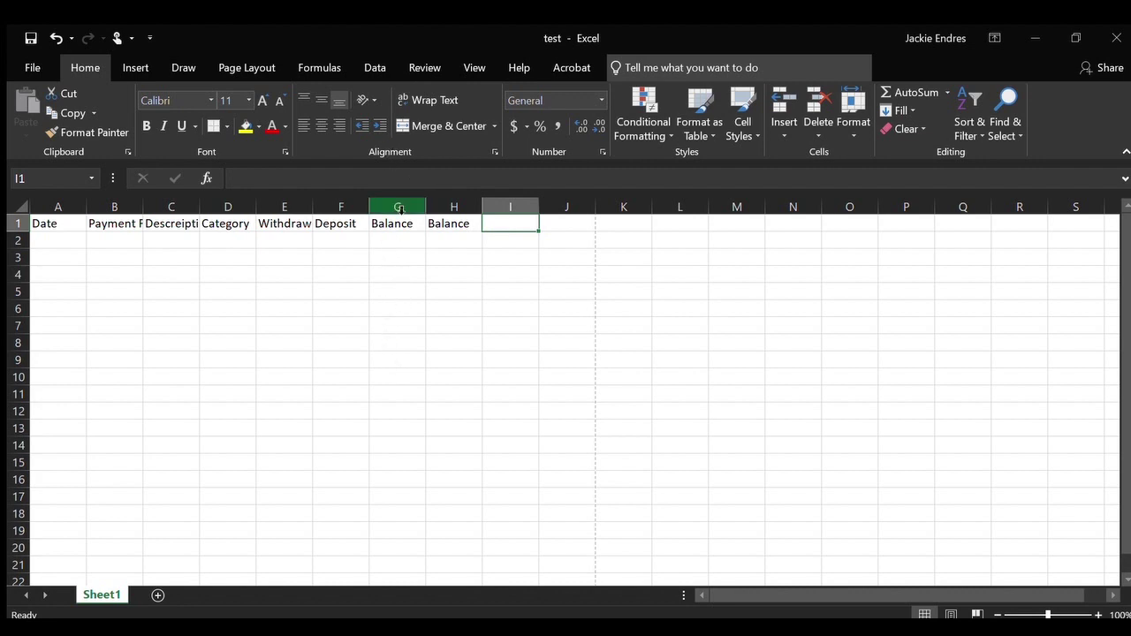
Step: Delete column G, the first of the two Balance columns, from the sheet
click(406, 224)
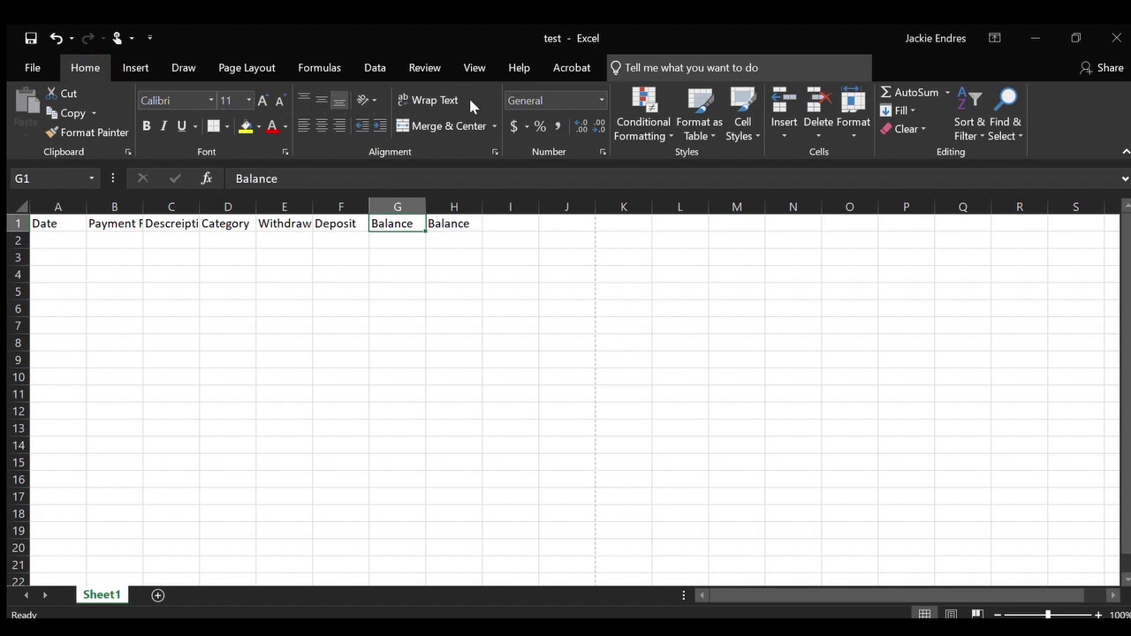
click(814, 137)
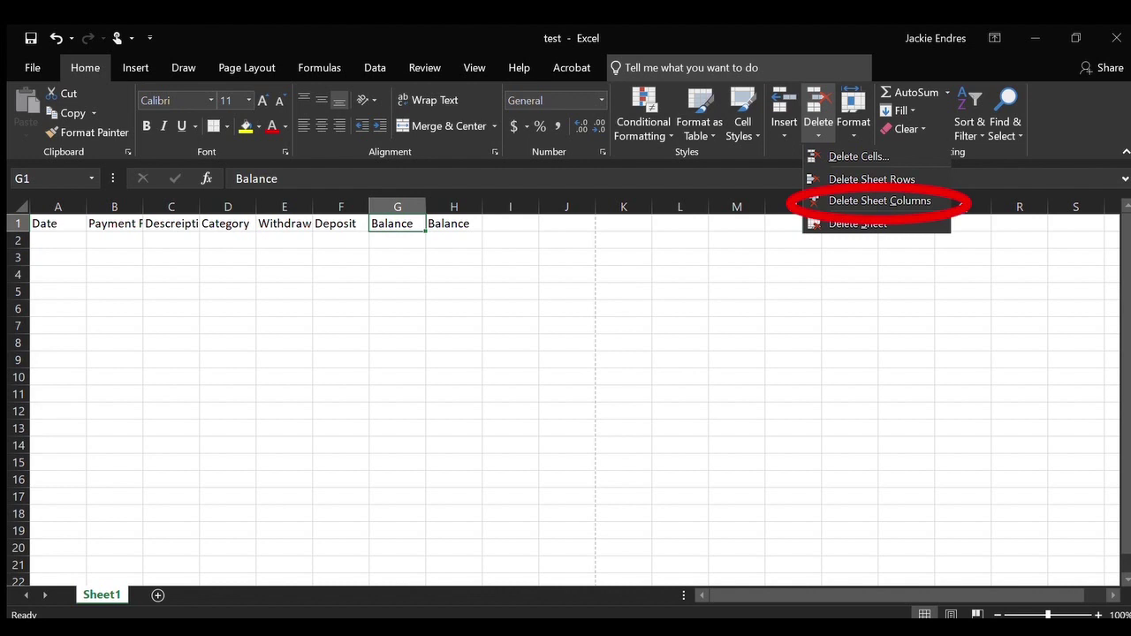
click(879, 201)
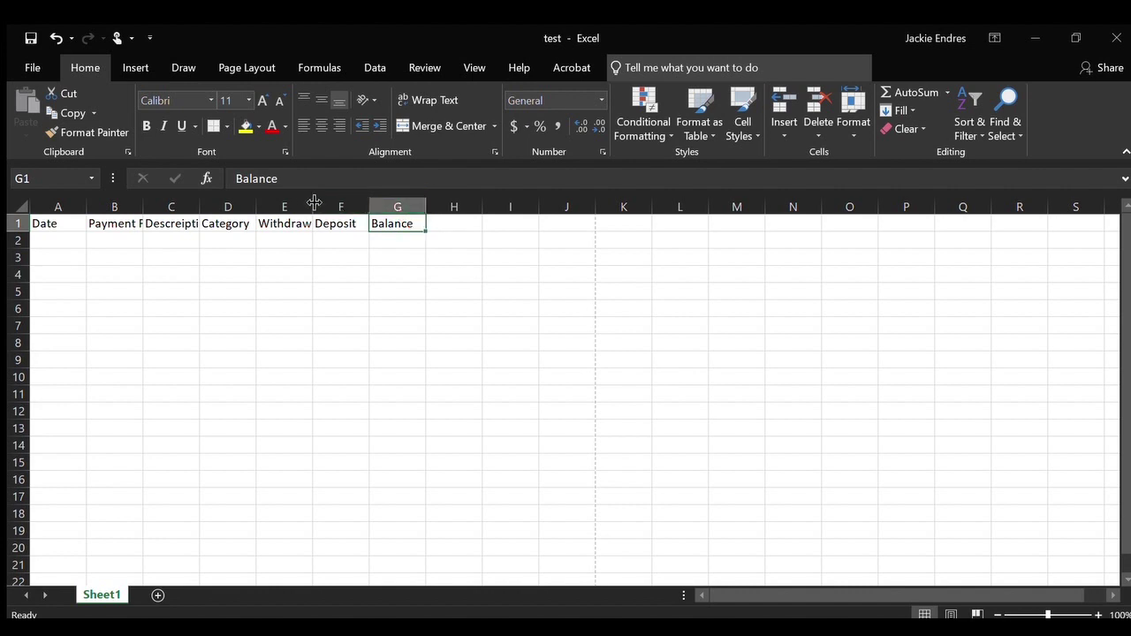
Step: Widen column E enough to show the full Withdrawal header and roughly double the height of row 1
drag(315, 206, 329, 206)
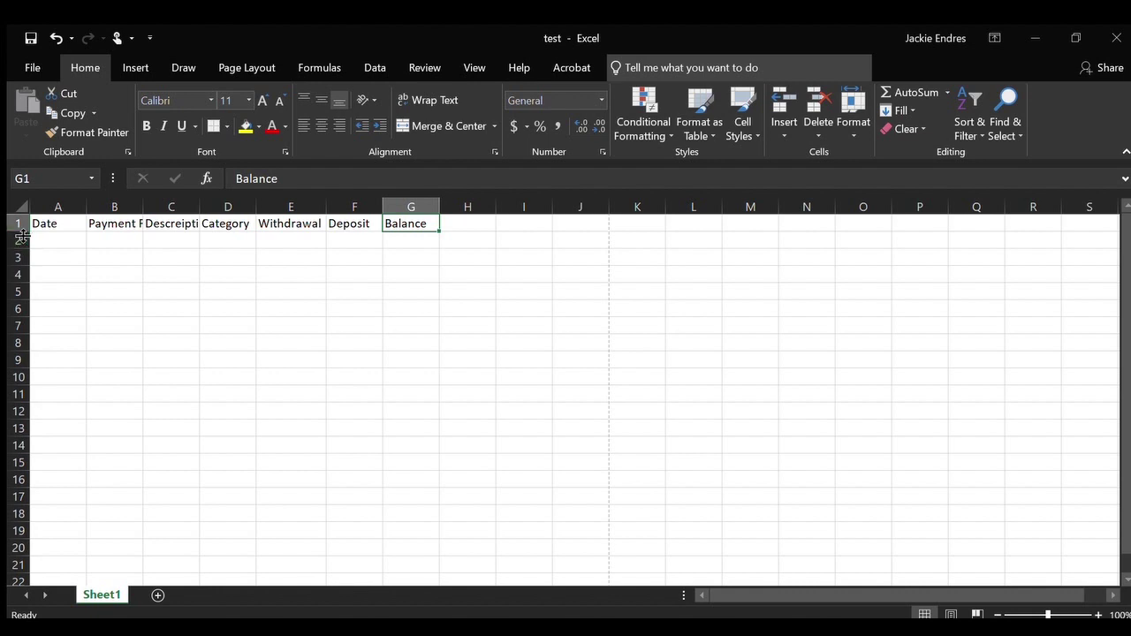
drag(21, 233, 21, 252)
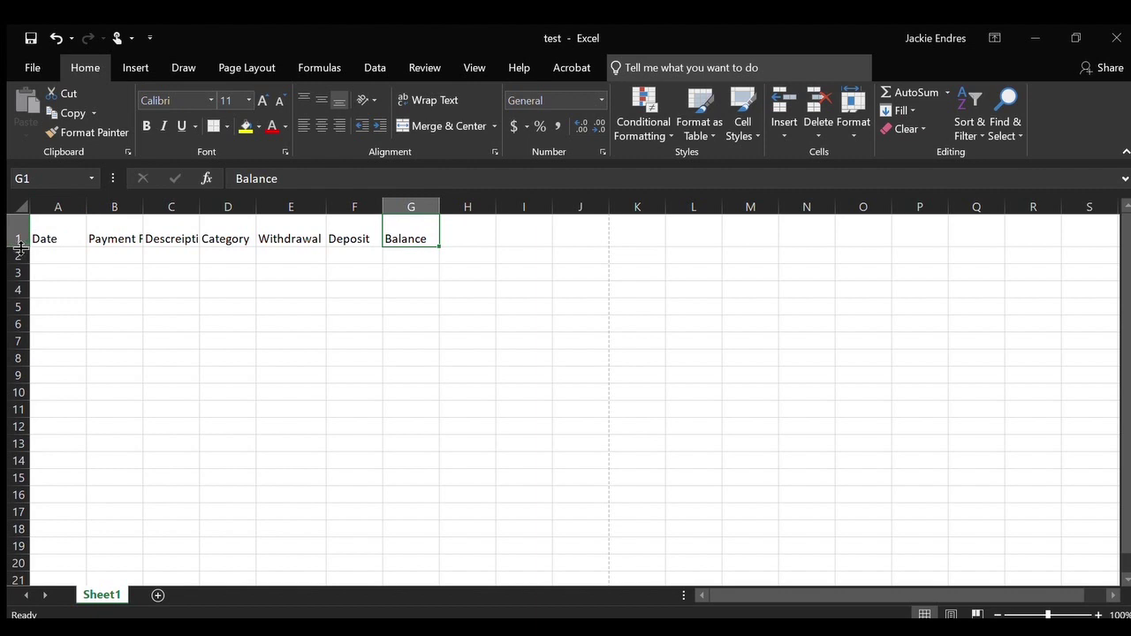
Step: Auto-fit the height of row 1 and the widths of columns A through G to their header text
click(19, 248)
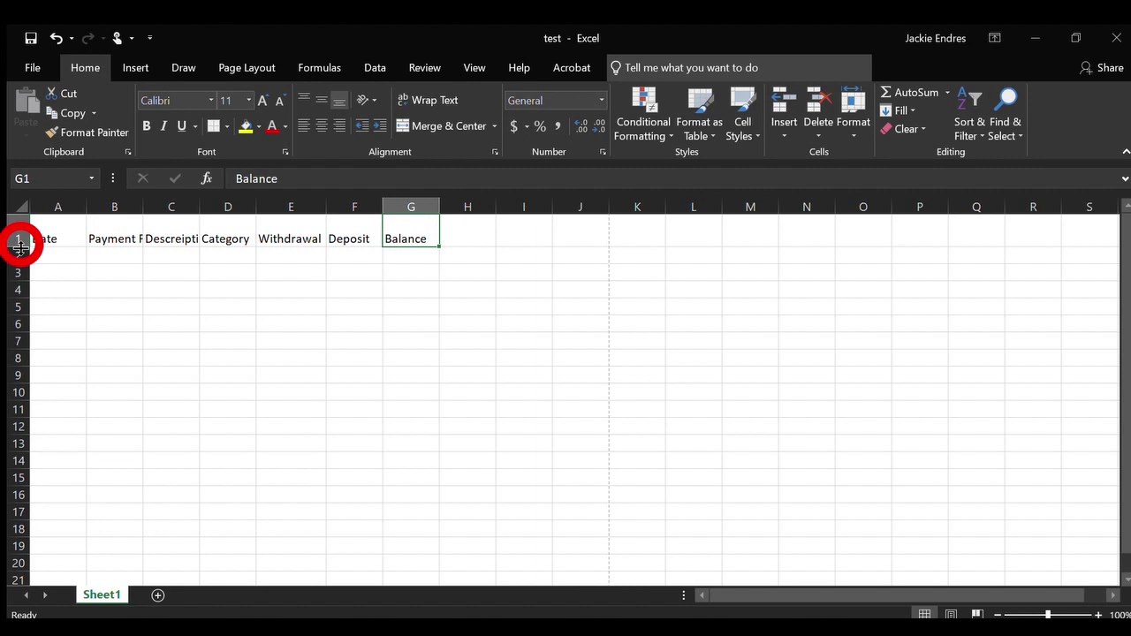
double_click(20, 247)
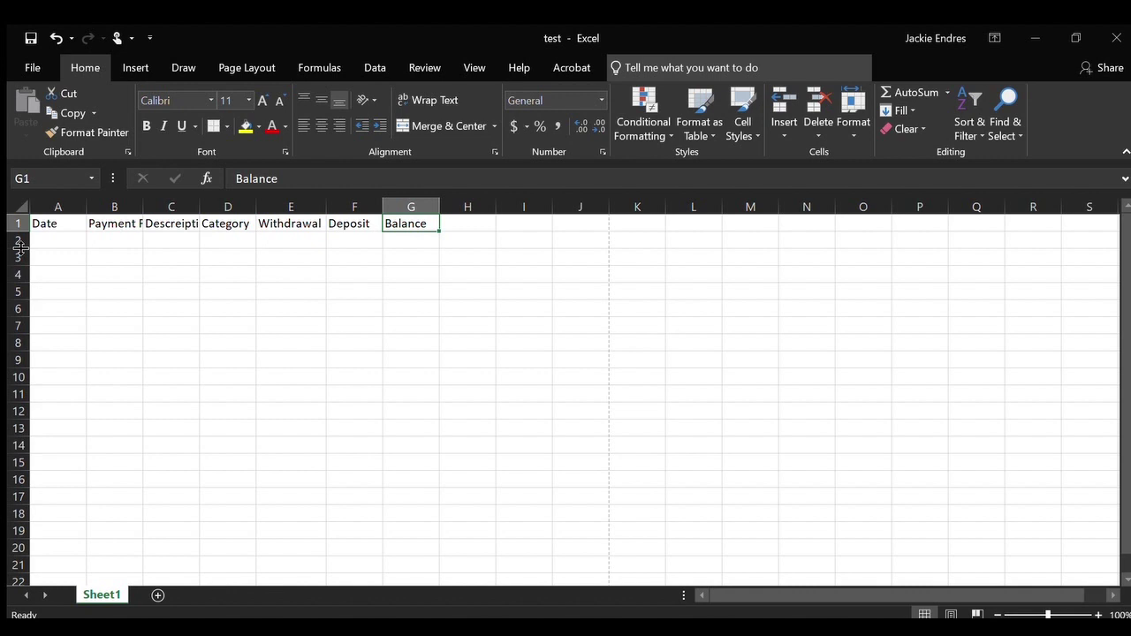
double_click(88, 209)
double_click(117, 208)
double_click(201, 207)
double_click(274, 207)
double_click(340, 208)
double_click(395, 207)
double_click(442, 208)
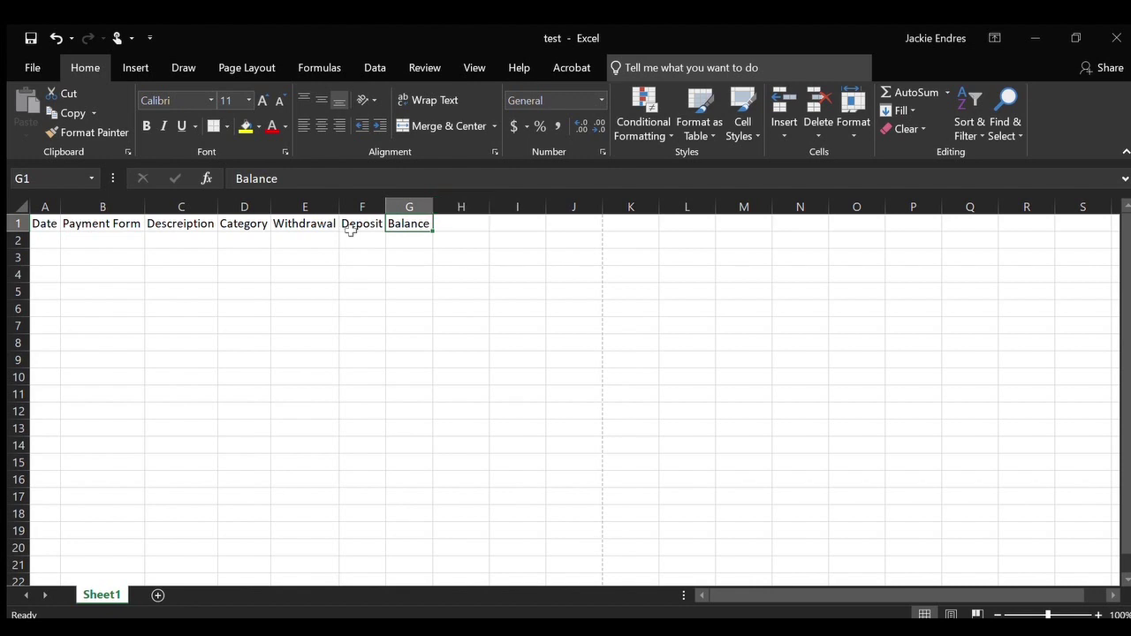
Step: Correct the spelling of the header in C1 to Description and auto-fit column C to it
click(191, 230)
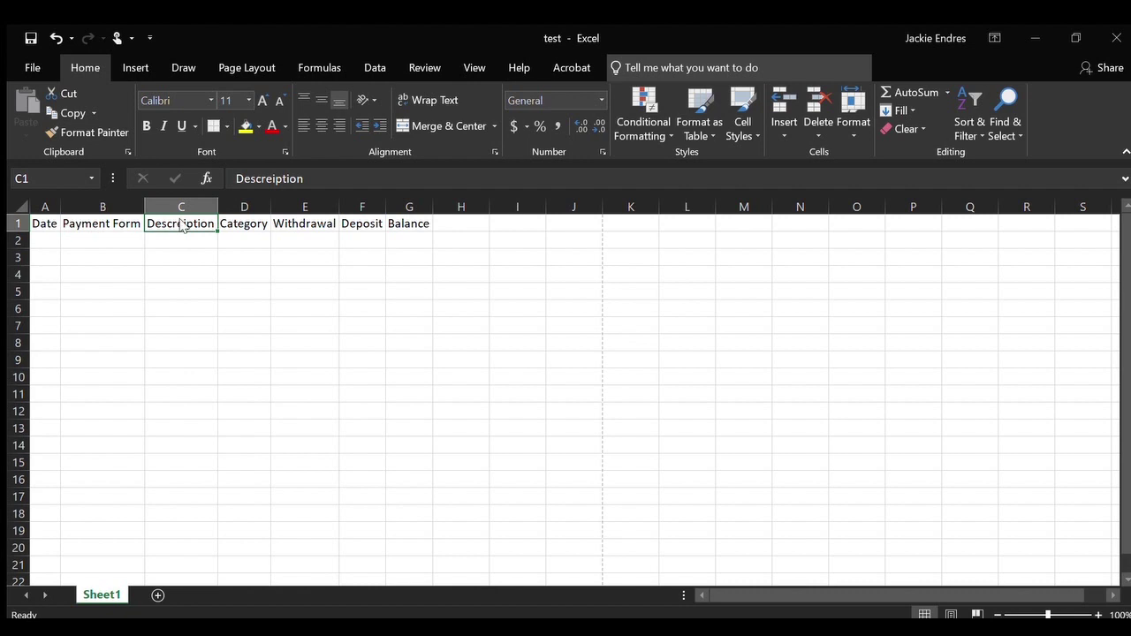
double_click(200, 226)
key(BackSpace)
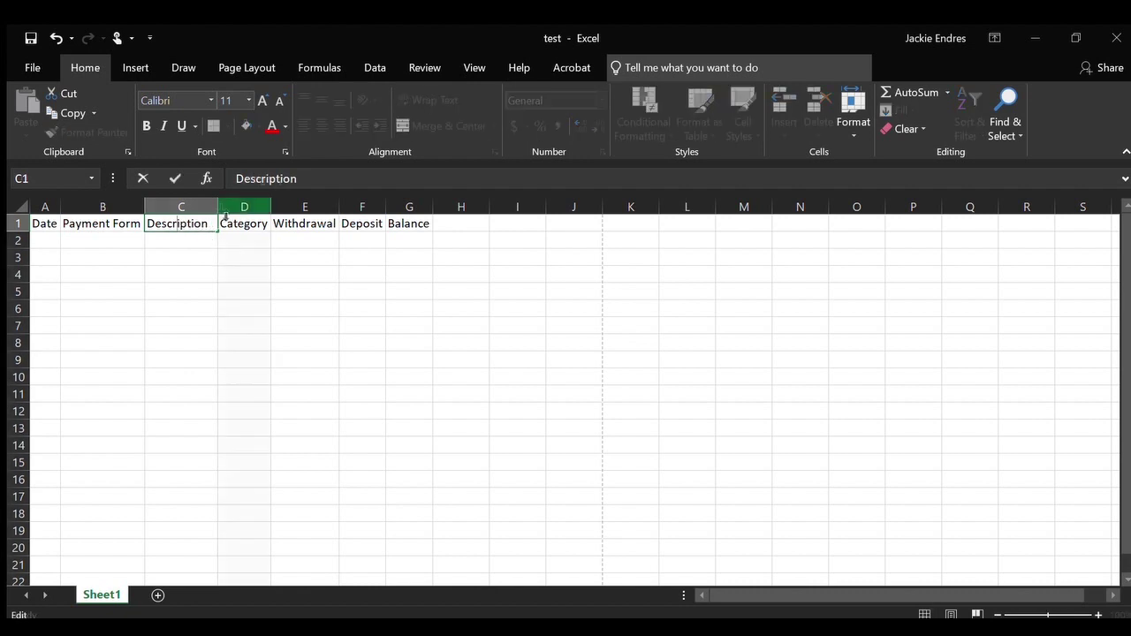
double_click(218, 208)
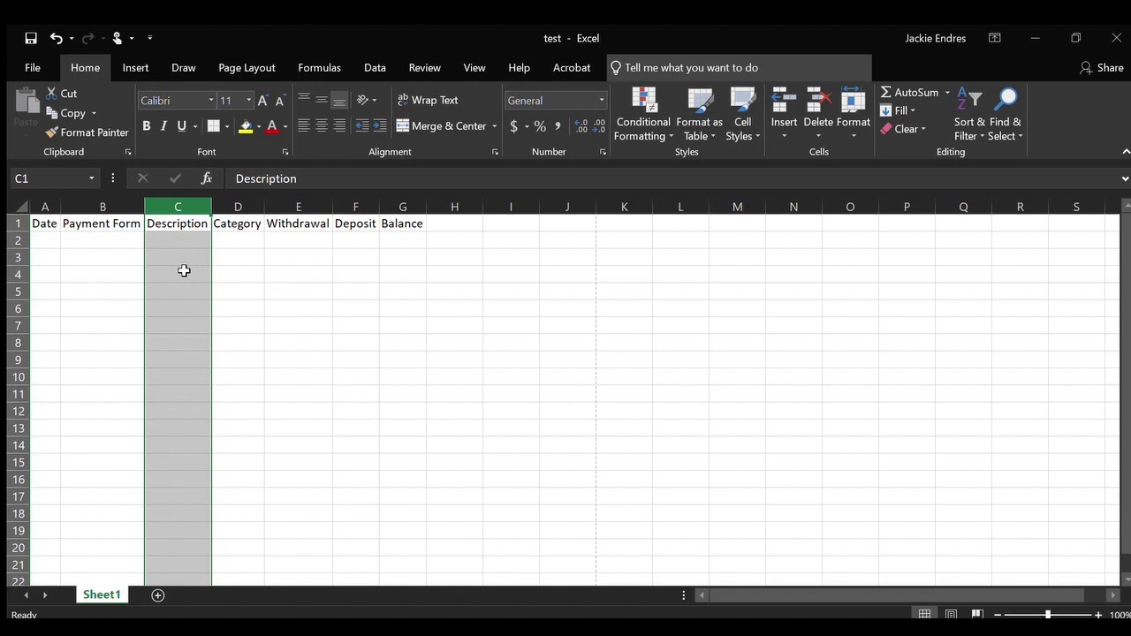
Step: Change the font of the whole header row 1 to Arial
click(19, 226)
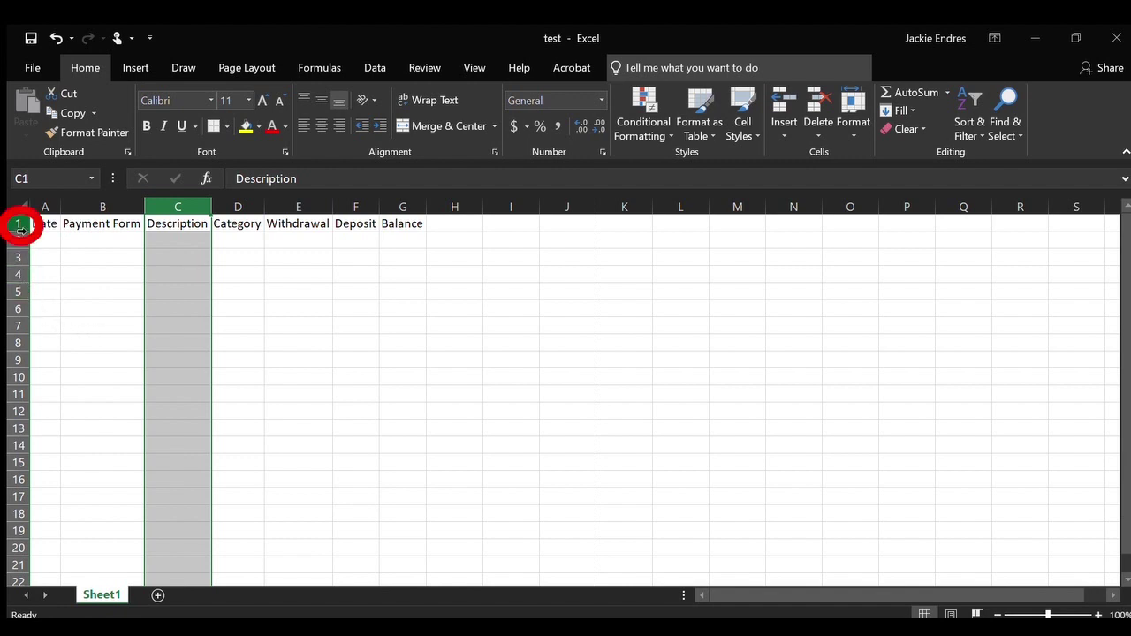
click(19, 226)
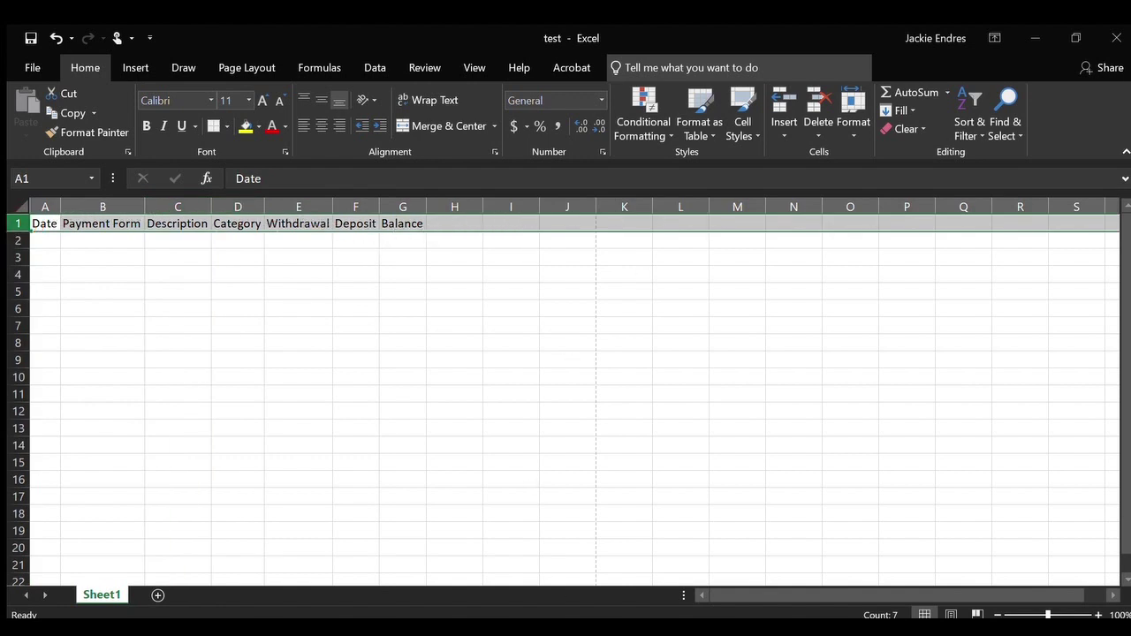
click(1112, 595)
mouse_move(793, 596)
mouse_down()
mouse_move(805, 596)
mouse_move(773, 596)
mouse_up()
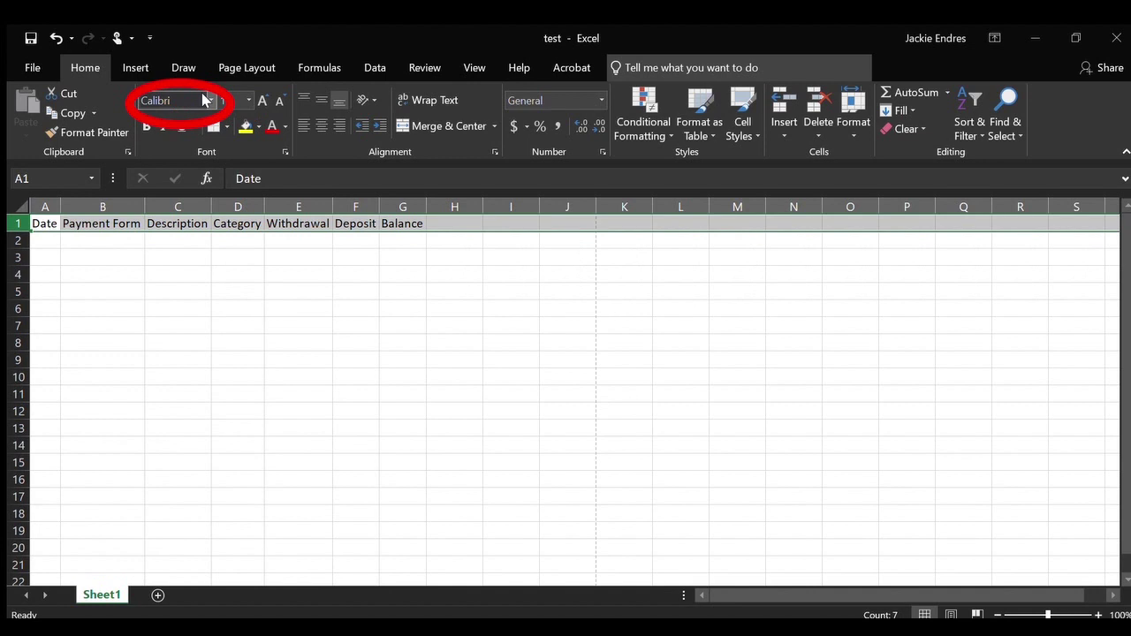
click(209, 100)
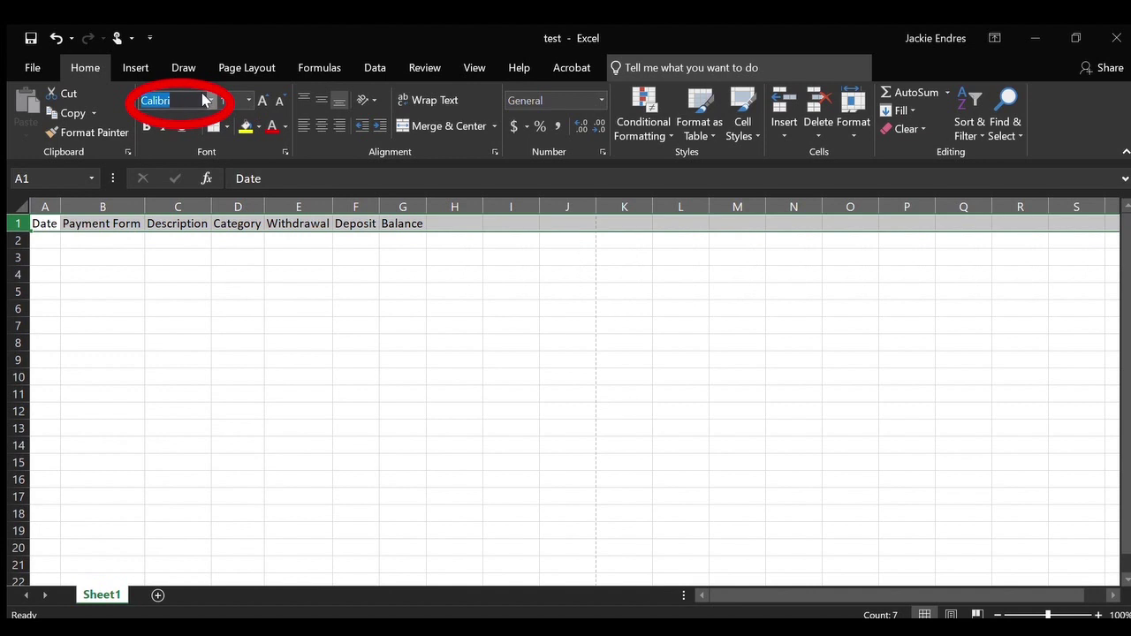
click(202, 99)
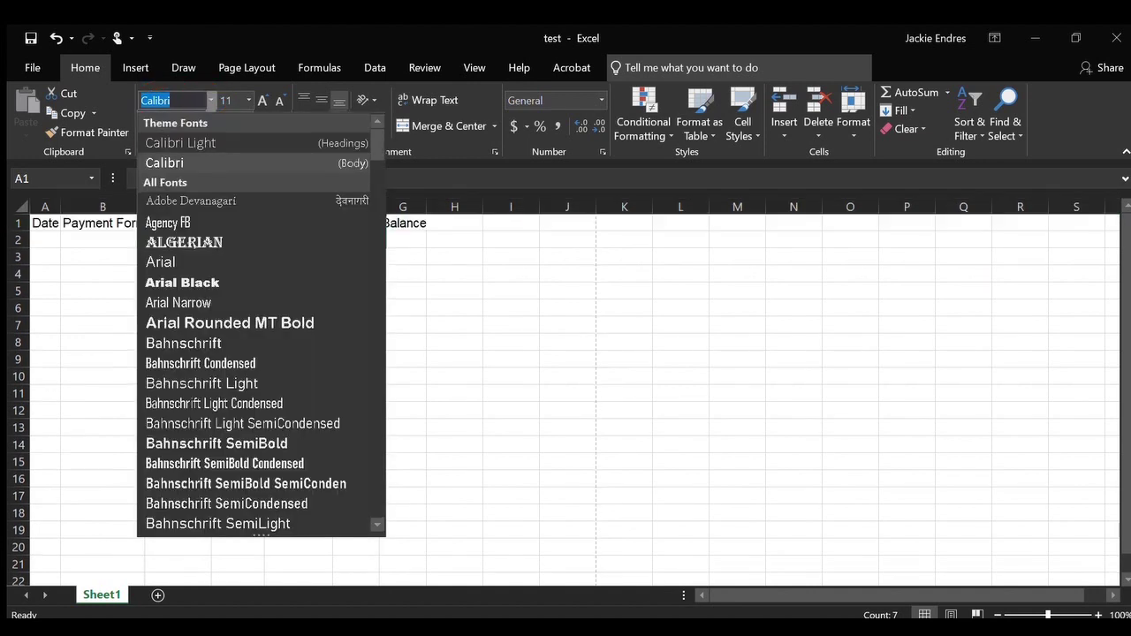
click(161, 262)
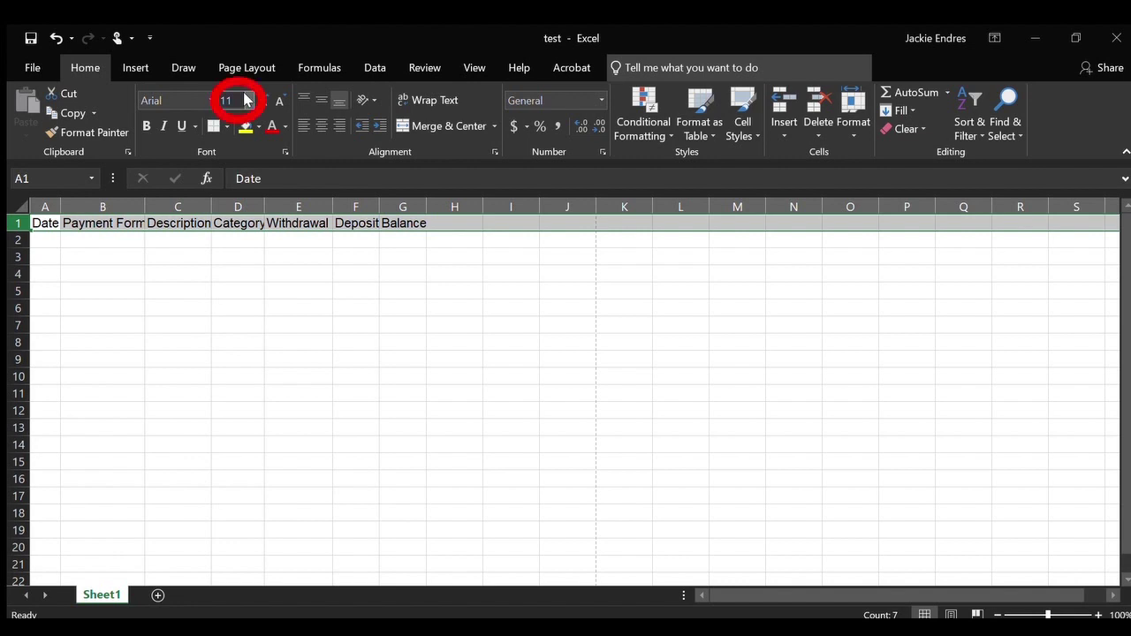
Step: Try font sizes 12 and 16 on header row 1, and settle on size 14
click(245, 99)
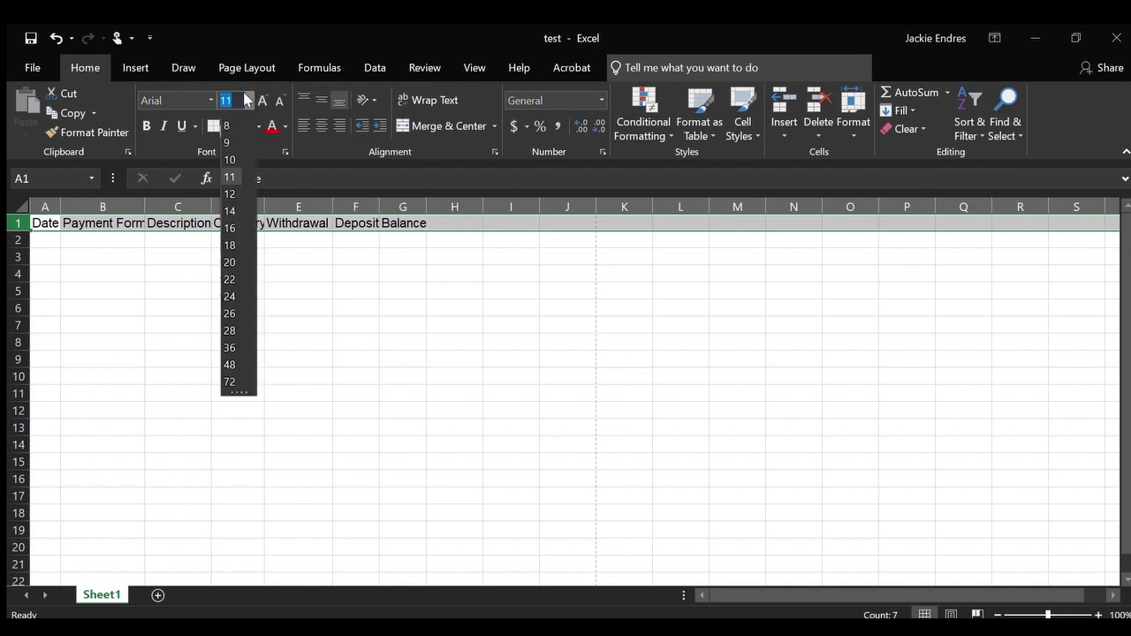
click(229, 194)
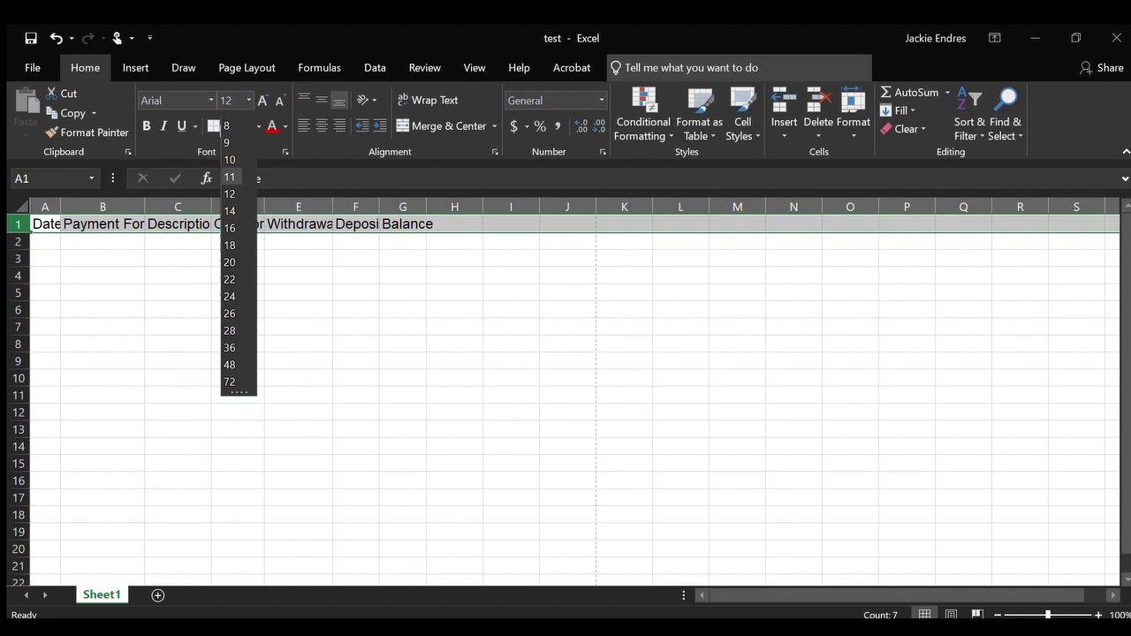
click(249, 101)
click(236, 210)
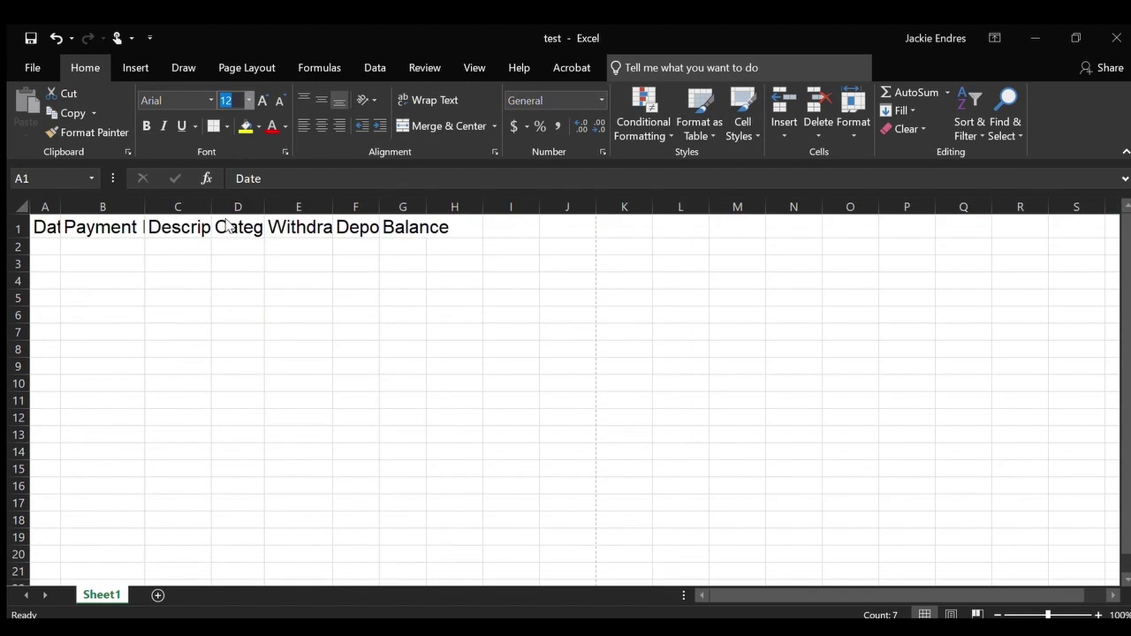
text(16)
key(Return)
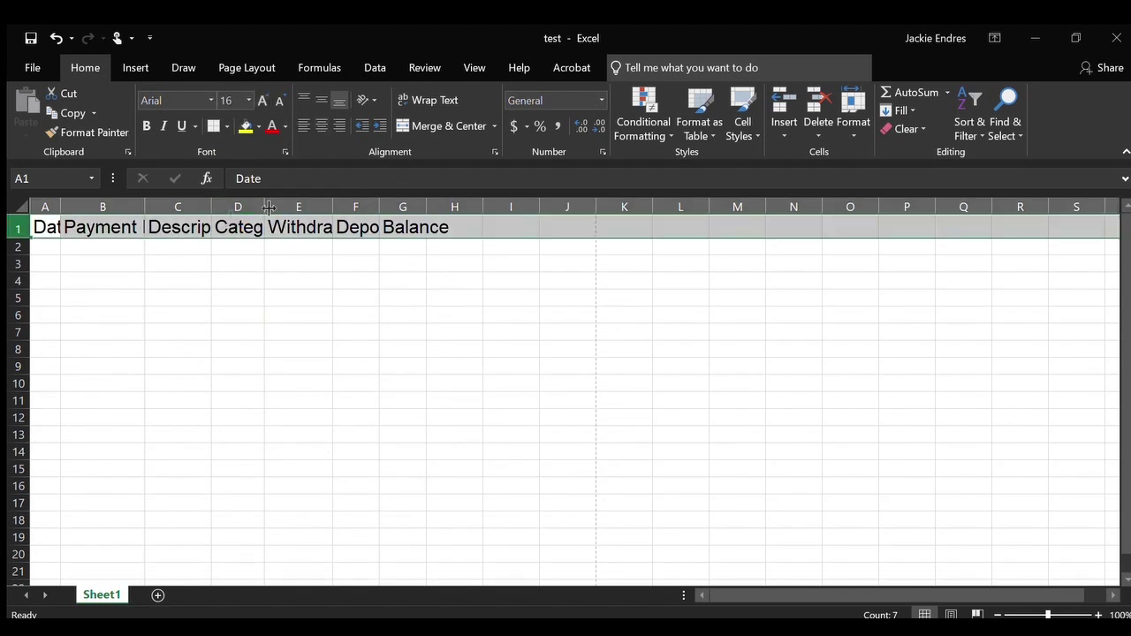
click(247, 100)
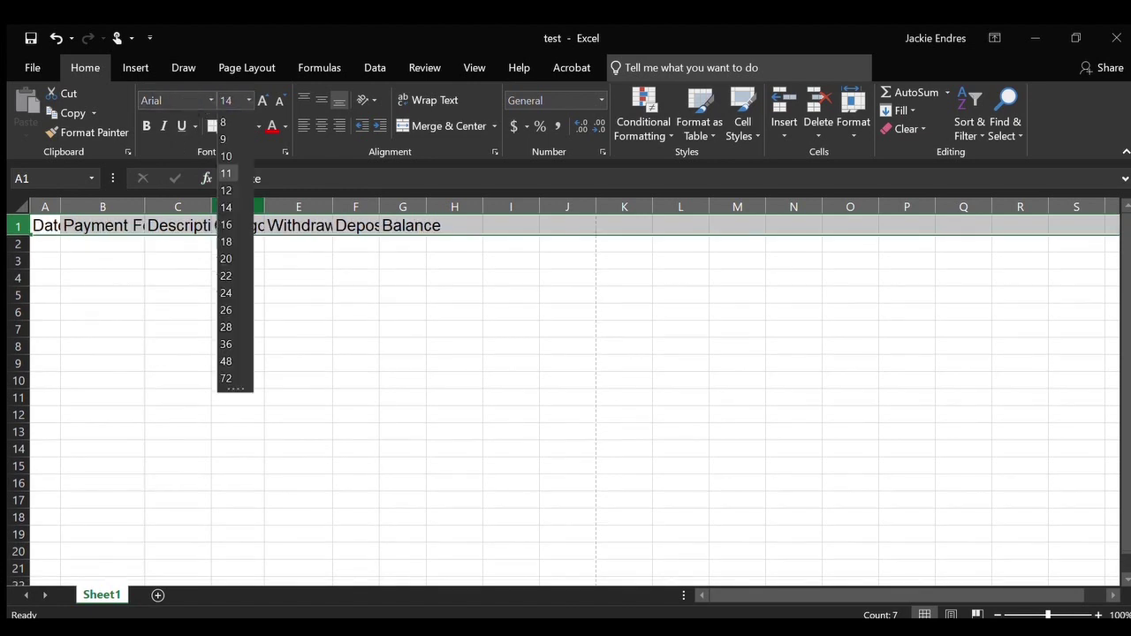
click(235, 208)
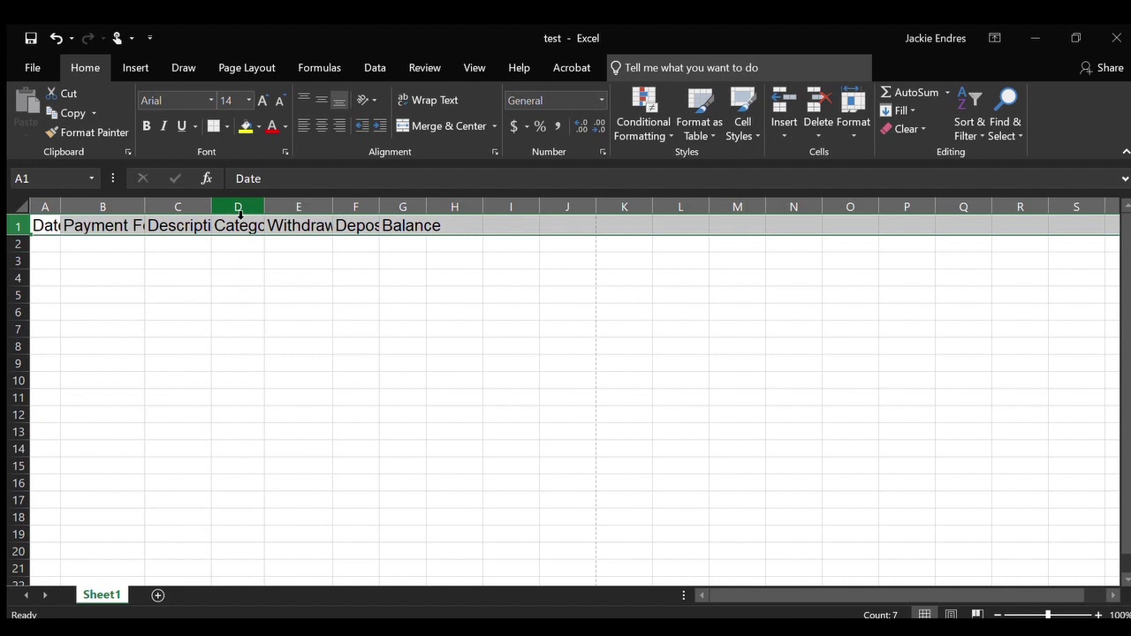
Step: Fill header row 1 with a custom teal green and set its font color to white
click(252, 127)
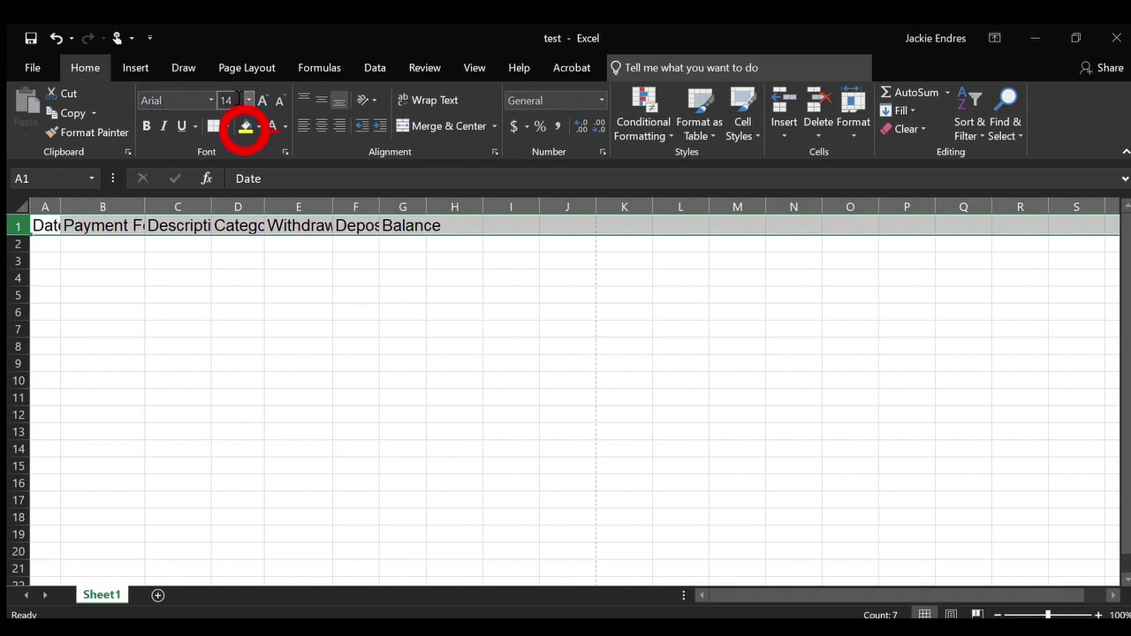
click(254, 126)
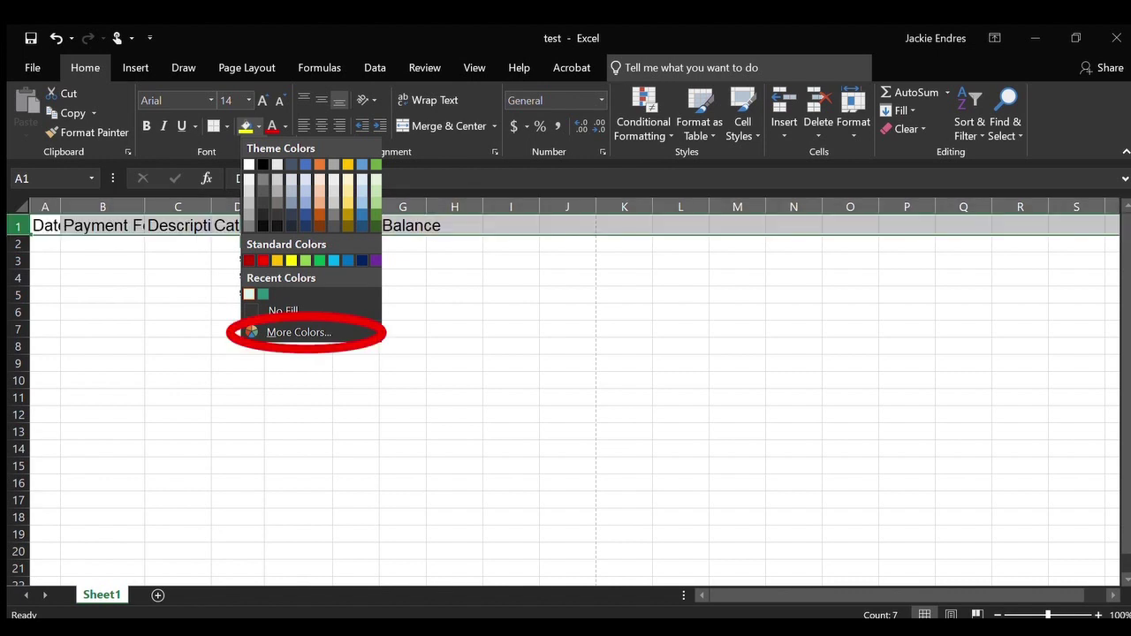
click(299, 332)
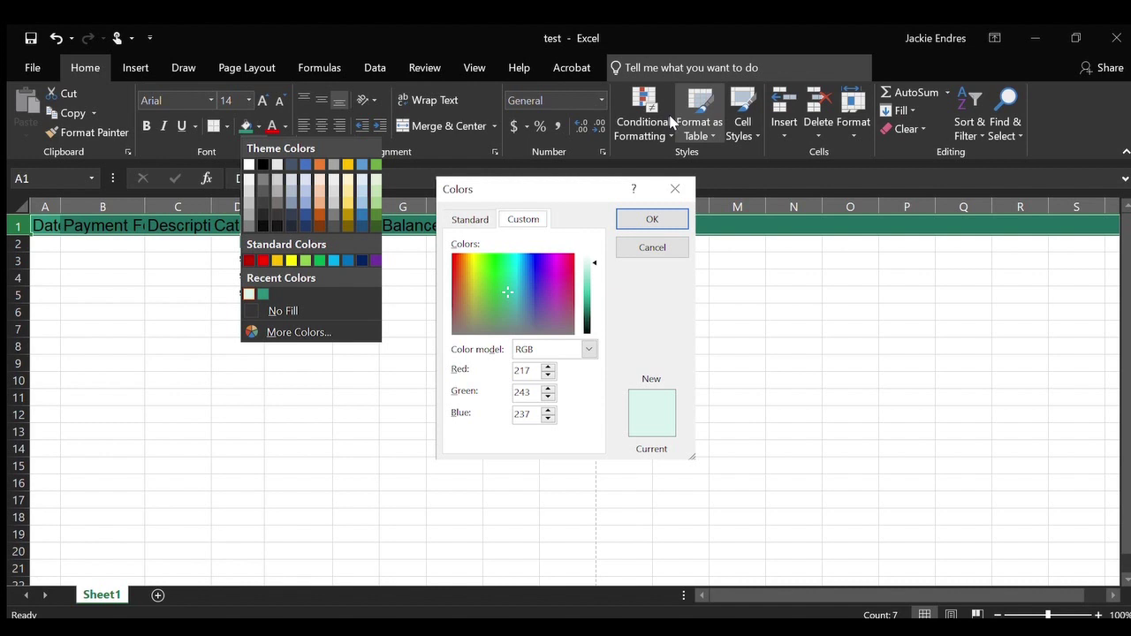
key(Escape)
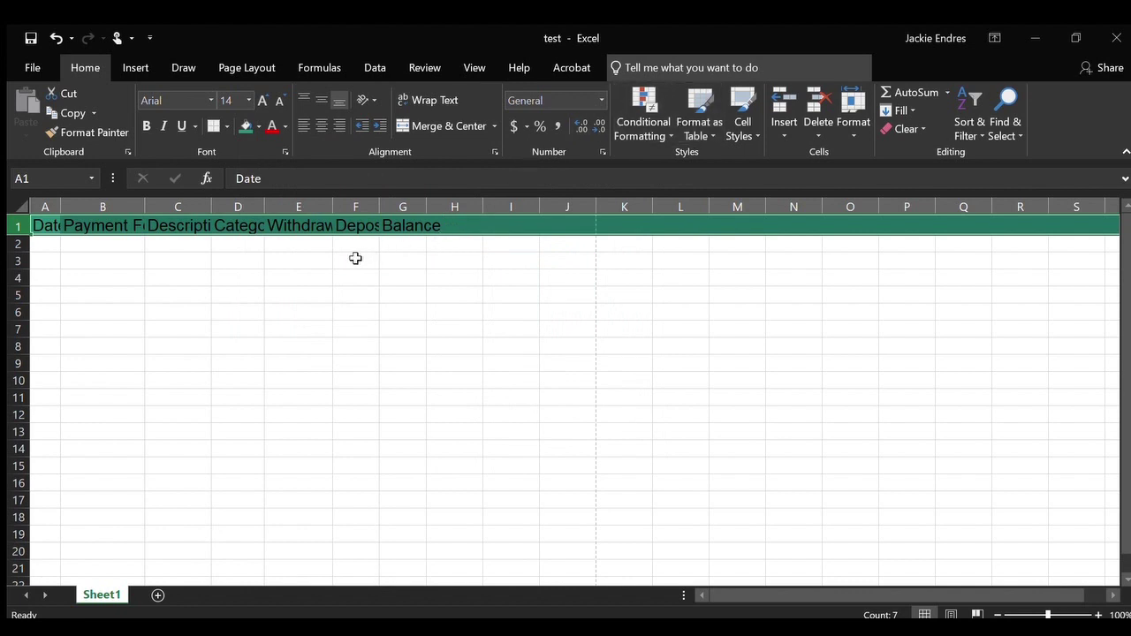
click(282, 131)
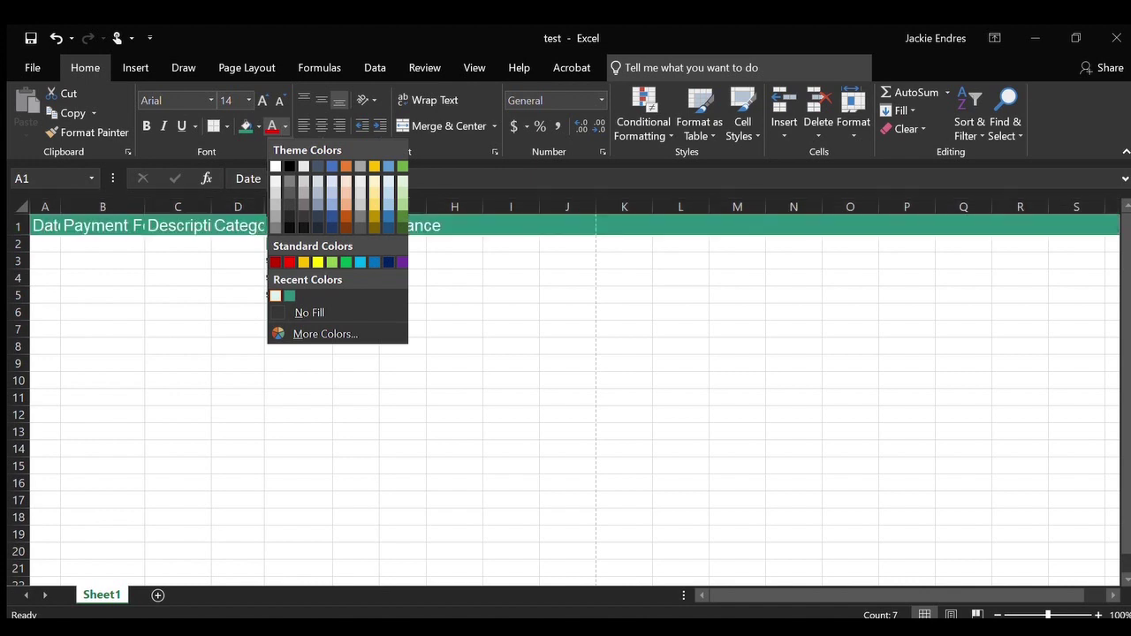
click(274, 166)
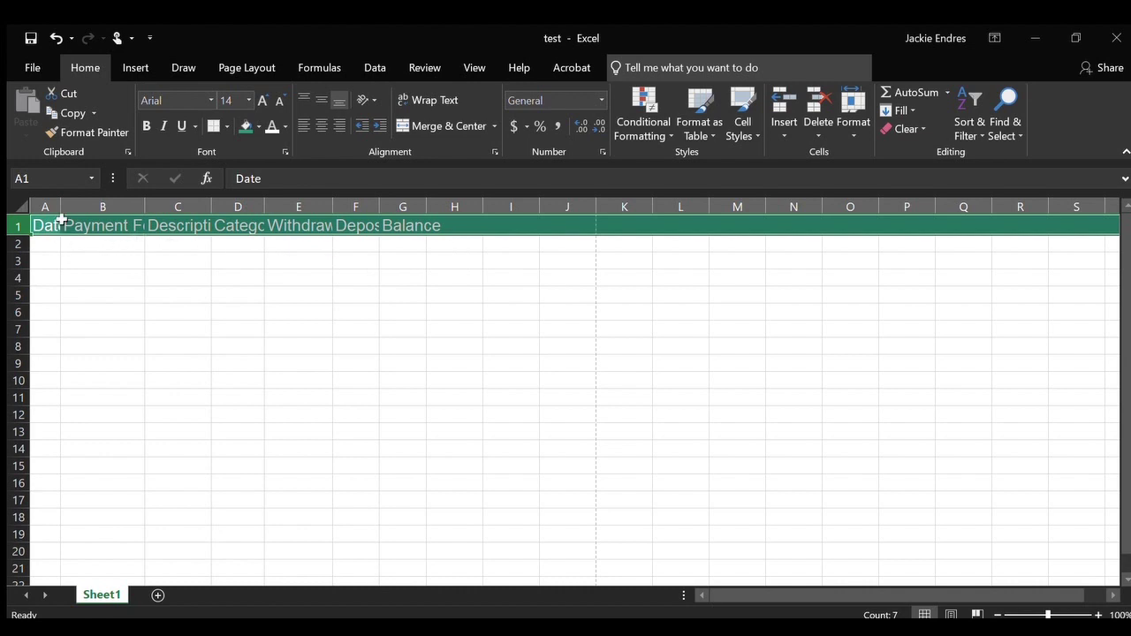
Step: Auto-fit the widths of columns A through G to the enlarged header text
drag(59, 201, 63, 205)
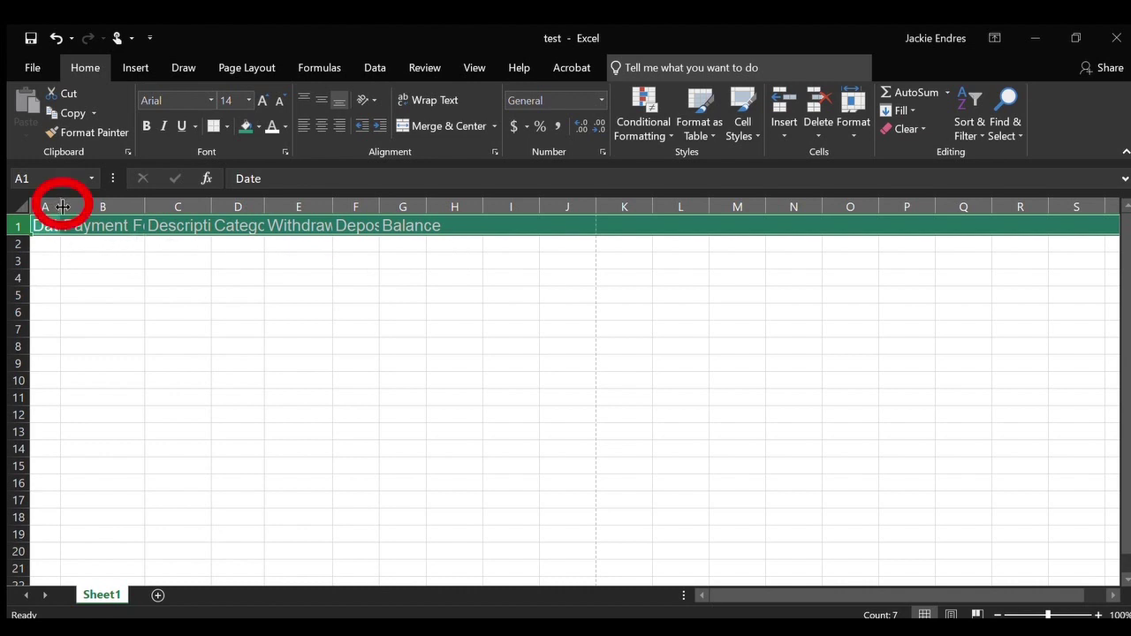
double_click(63, 206)
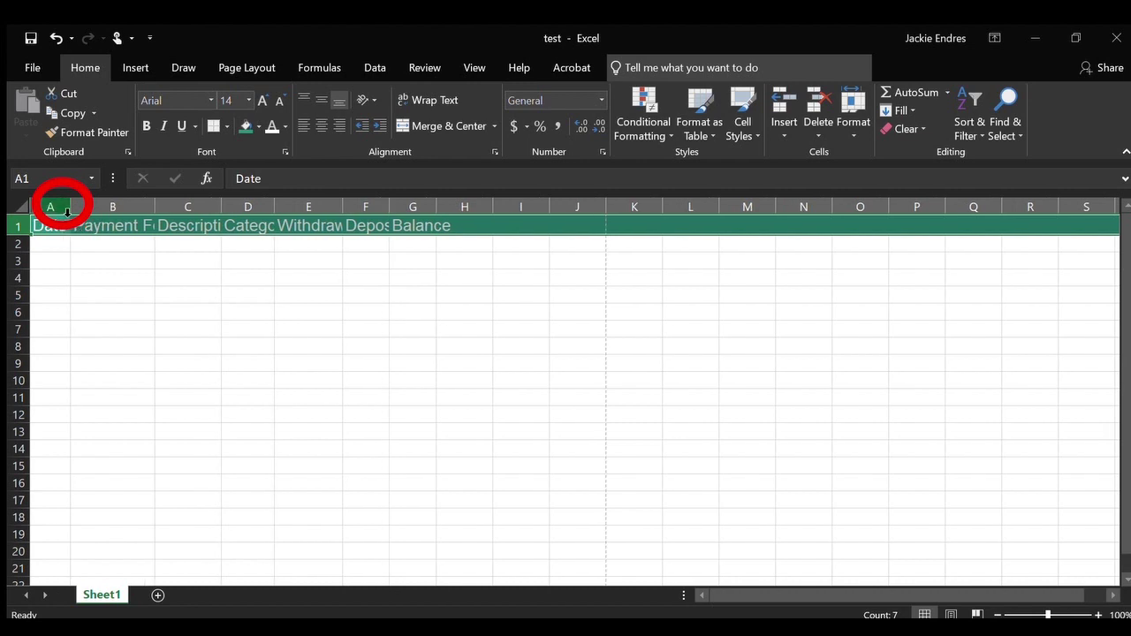
double_click(156, 201)
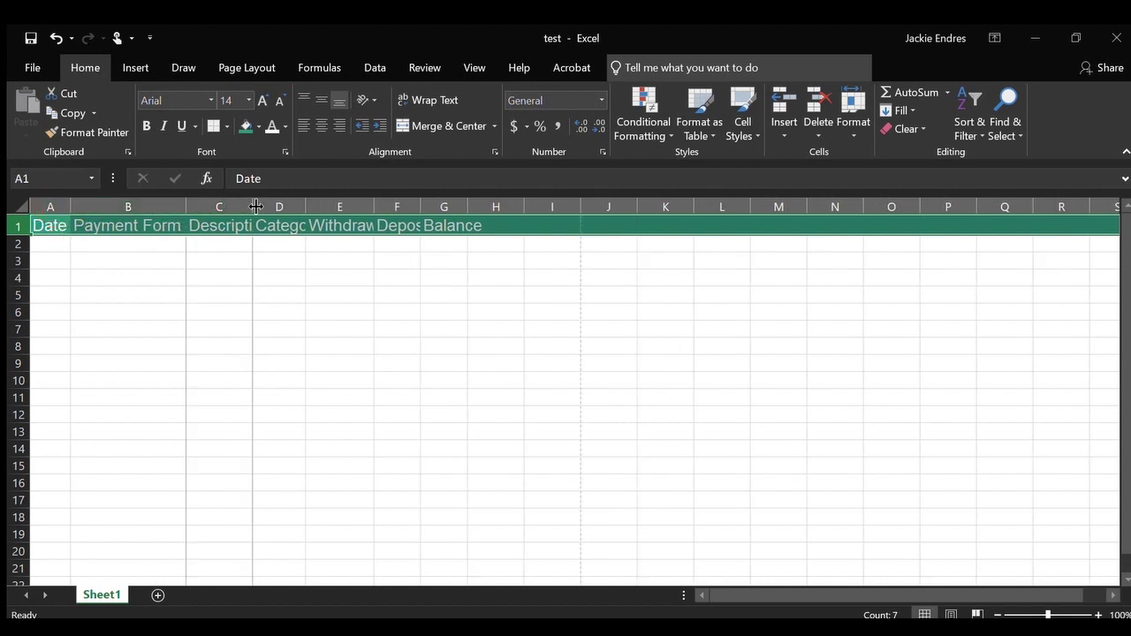
double_click(255, 206)
double_click(329, 205)
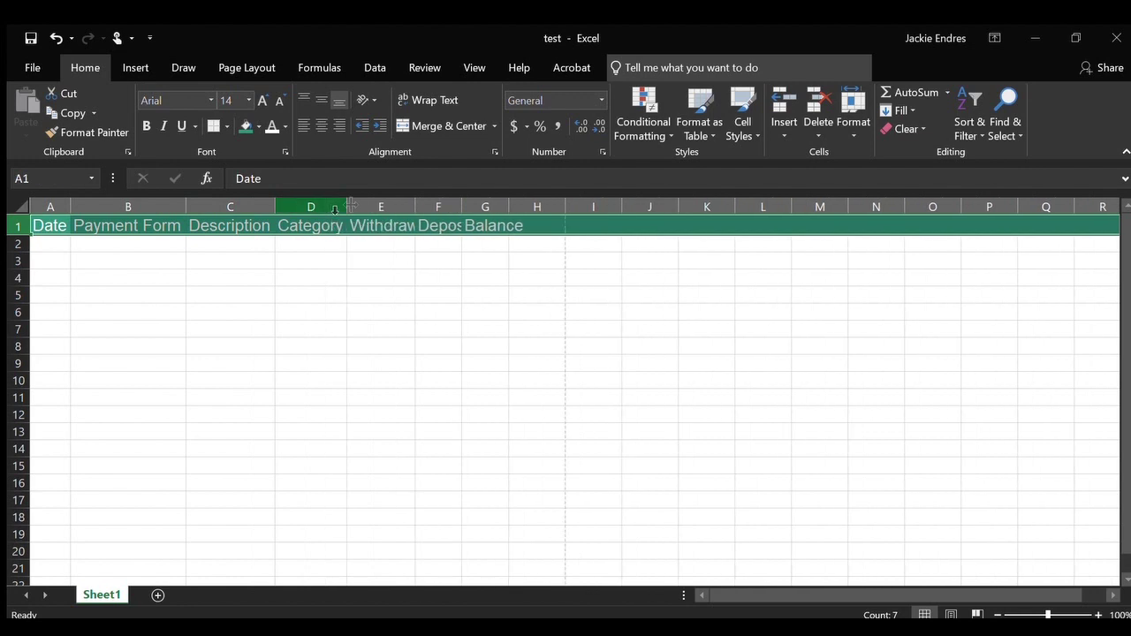
double_click(415, 205)
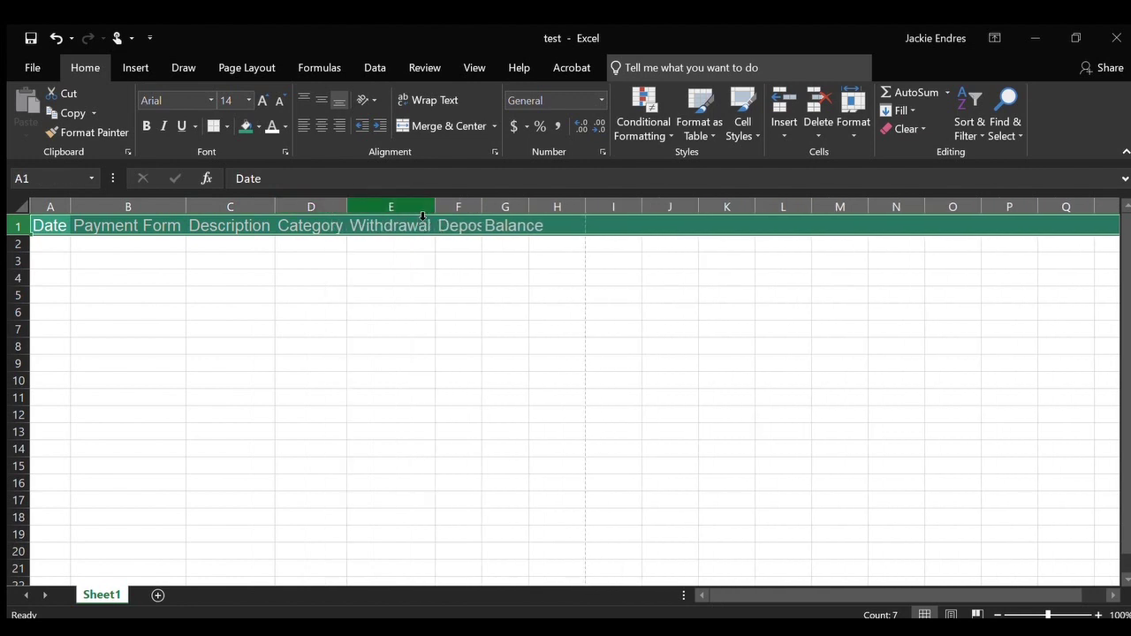
double_click(481, 202)
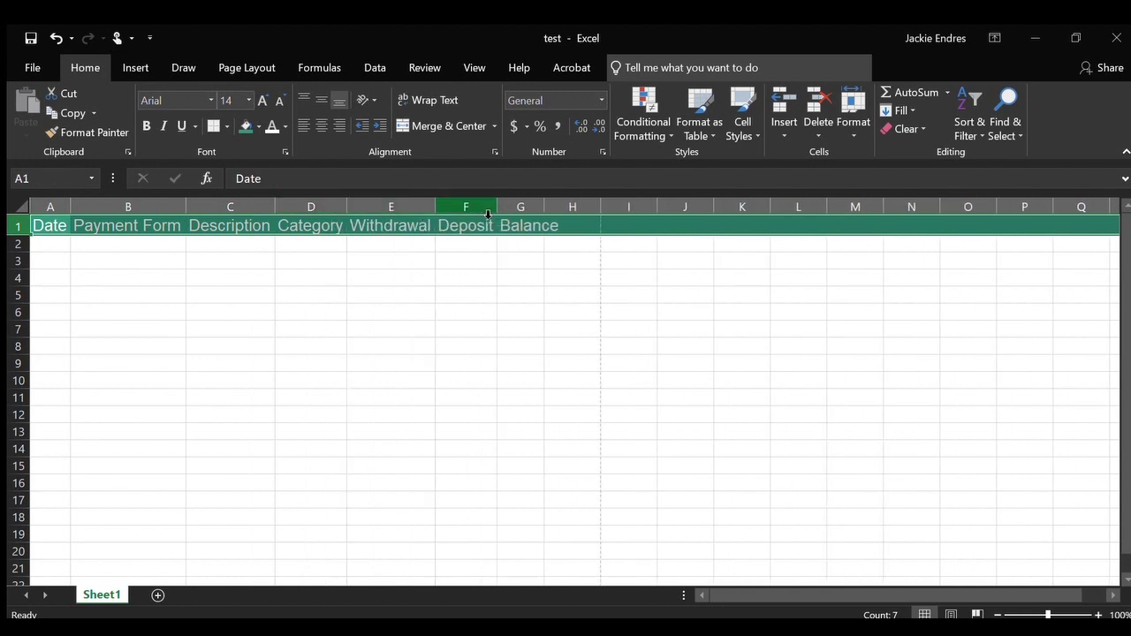
double_click(544, 206)
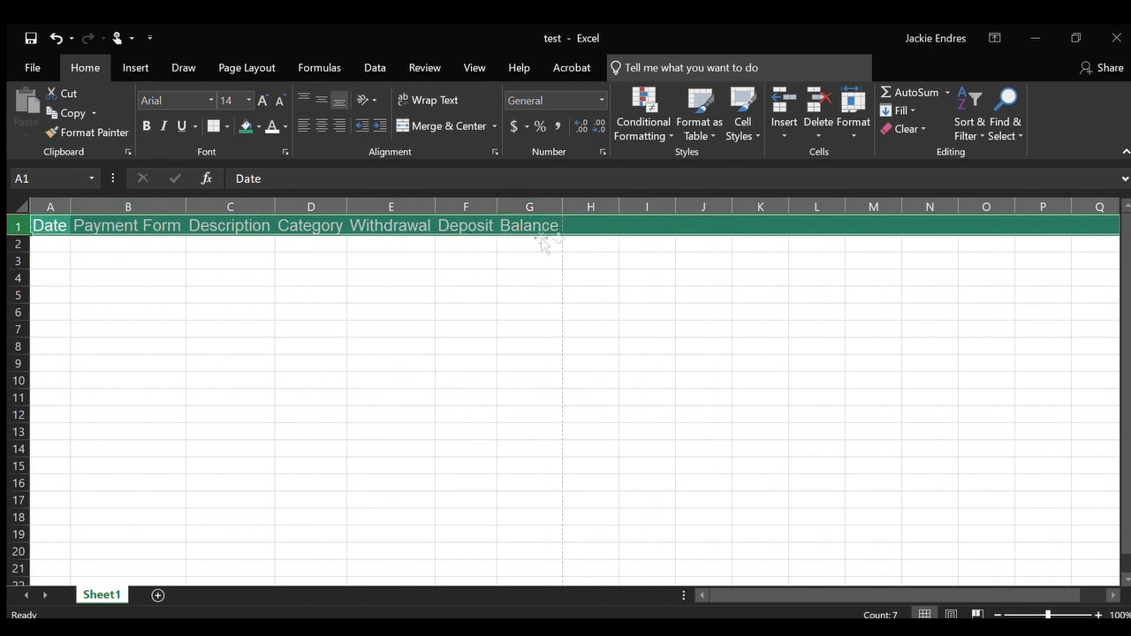
Step: Set the font size of header row 1 to 12 and center its text horizontally
click(244, 100)
text(12)
key(Return)
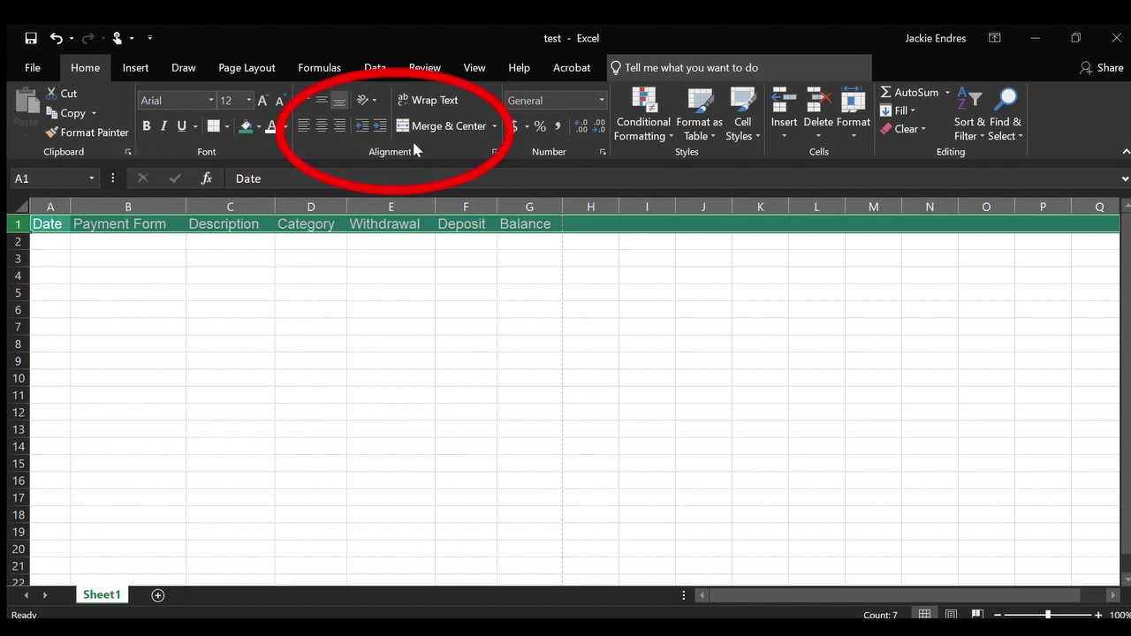
click(316, 127)
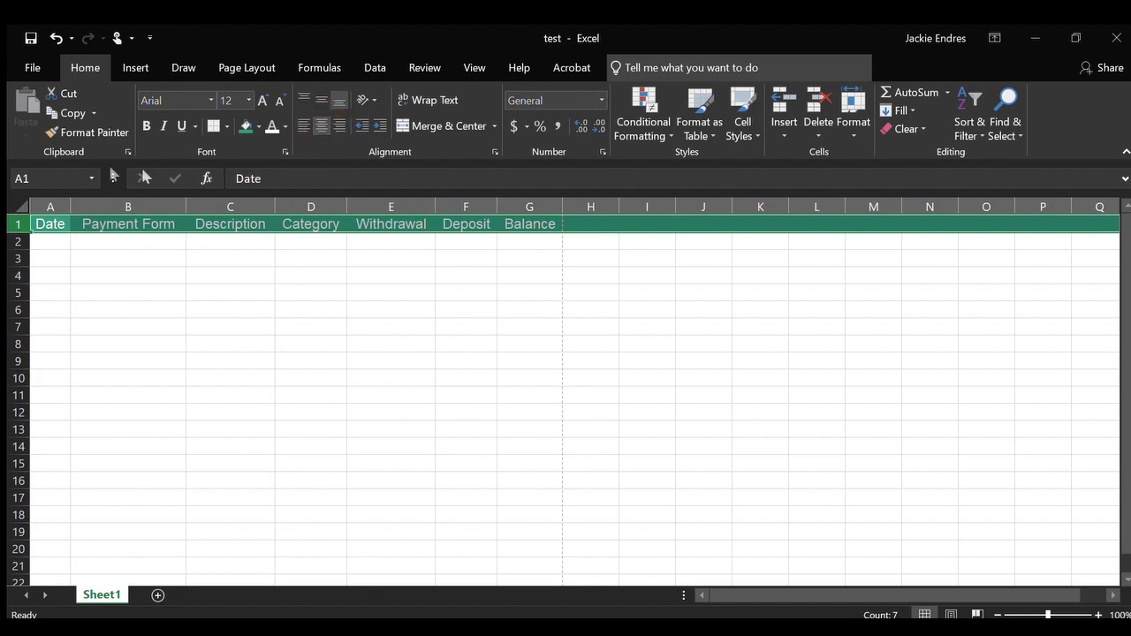
Step: Roughly double the height of row 1 and align its header text vertically to the middle
drag(18, 231, 18, 247)
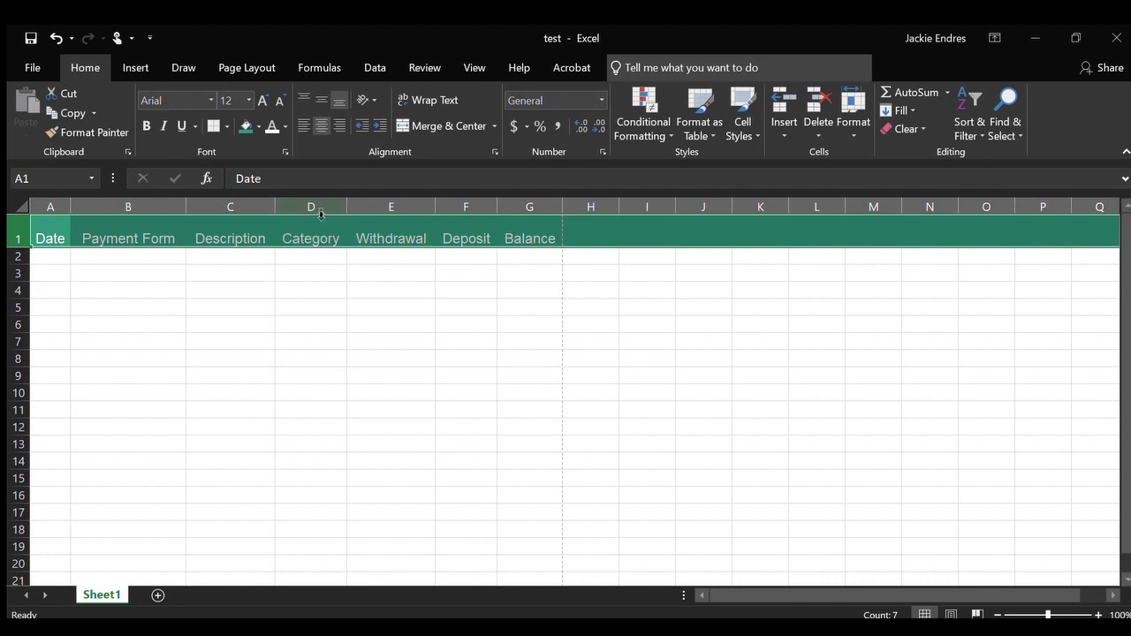
click(322, 100)
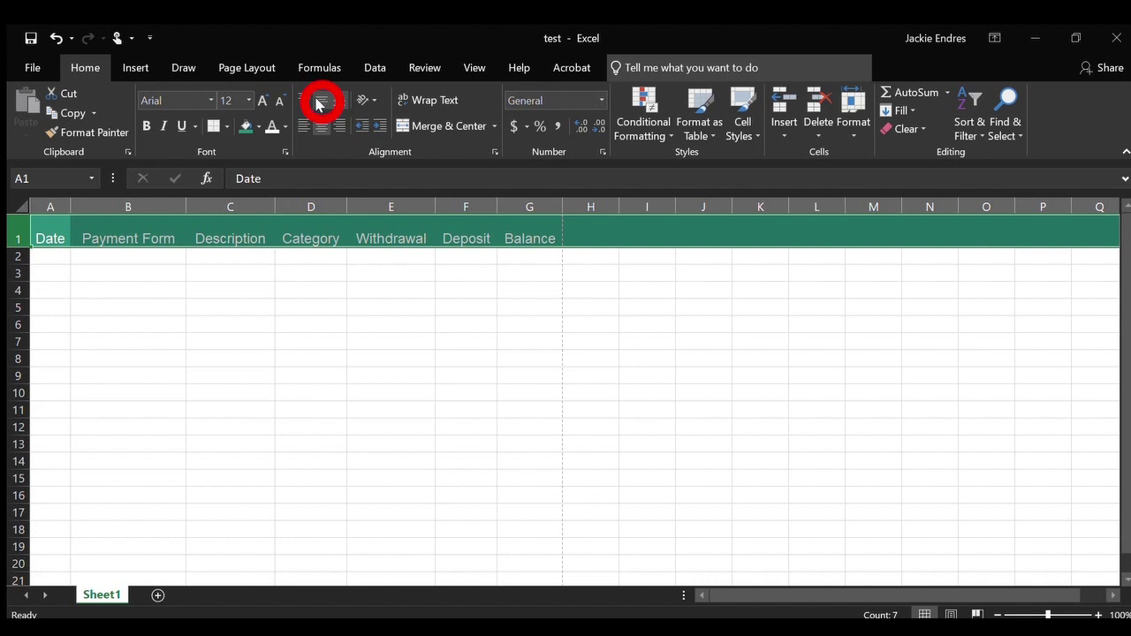
click(314, 103)
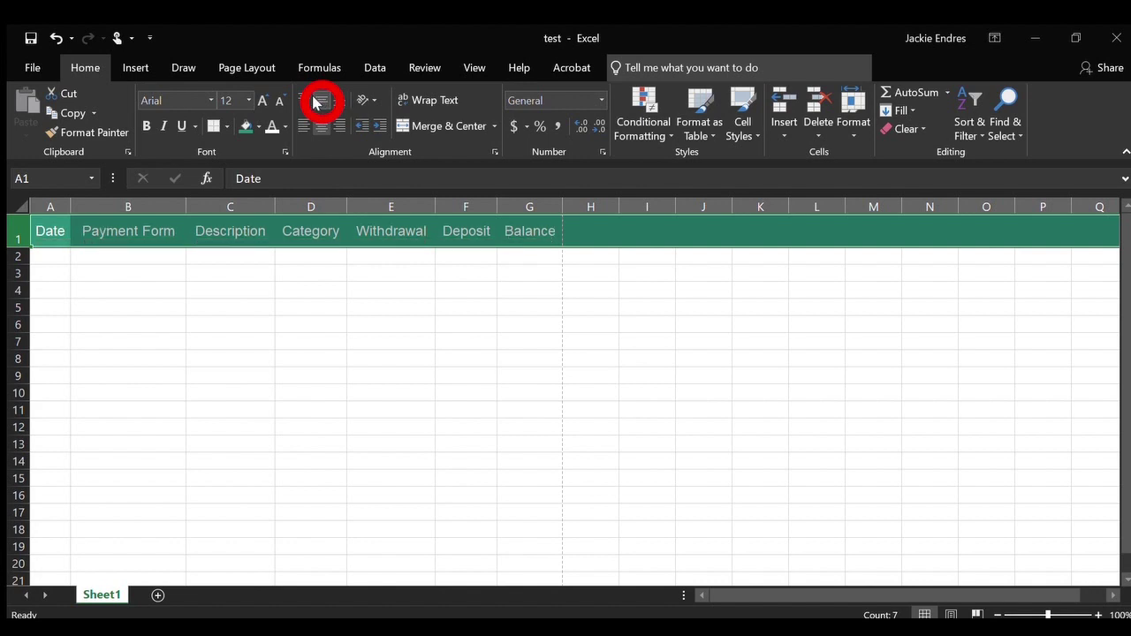